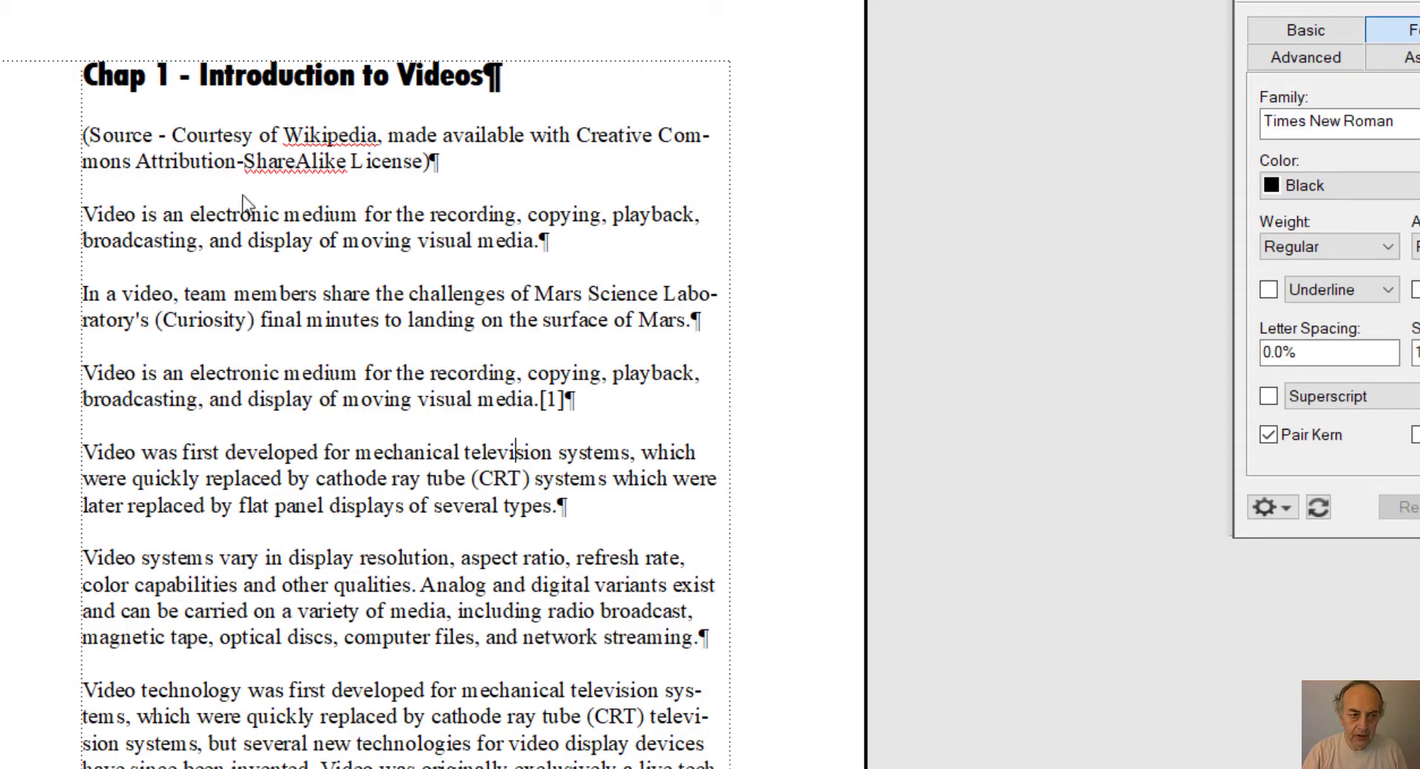
# - Switch to the master pages and enter "Test Document, Version 1" in the right master page's header
pyautogui.scroll(-4, 592, 556)
pyautogui.scroll(4, 592, 556)
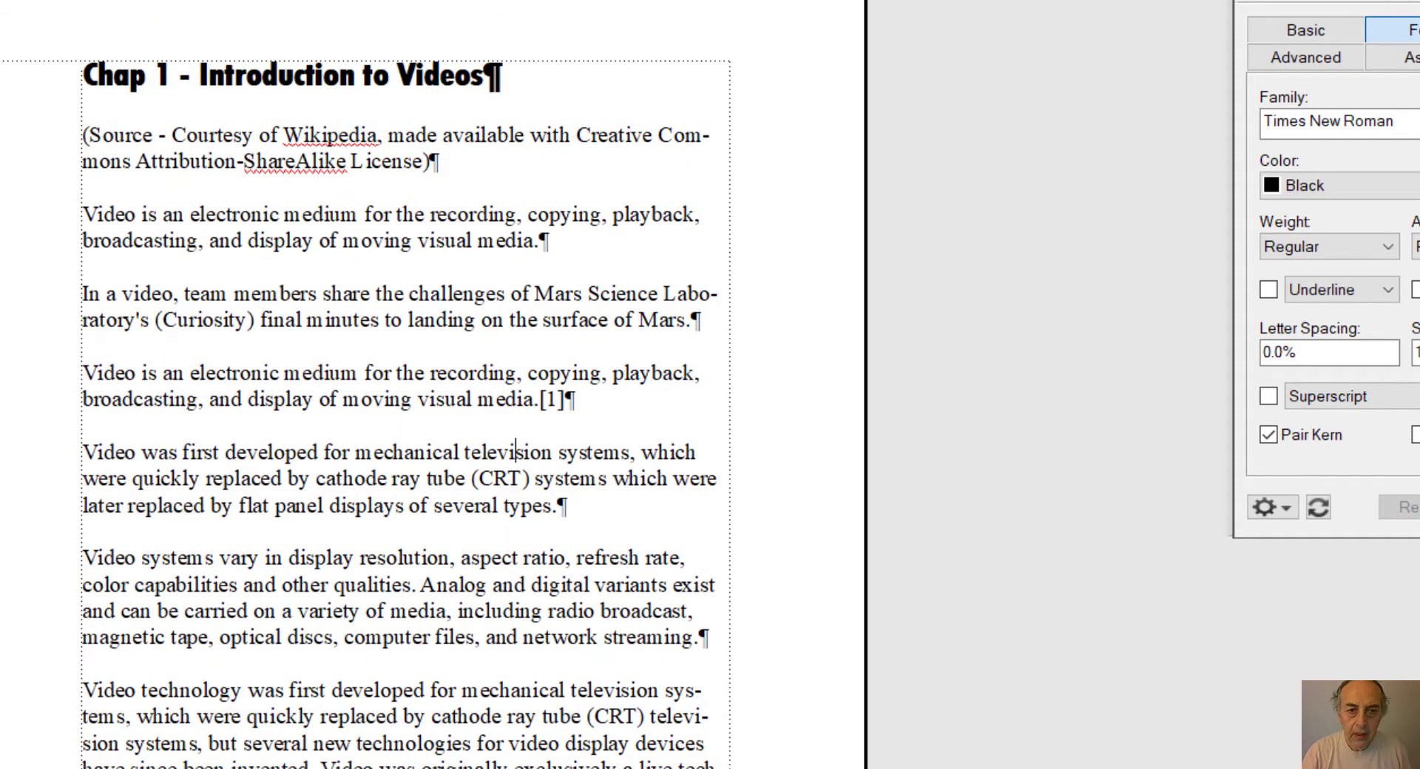
pyautogui.click(512, 69)
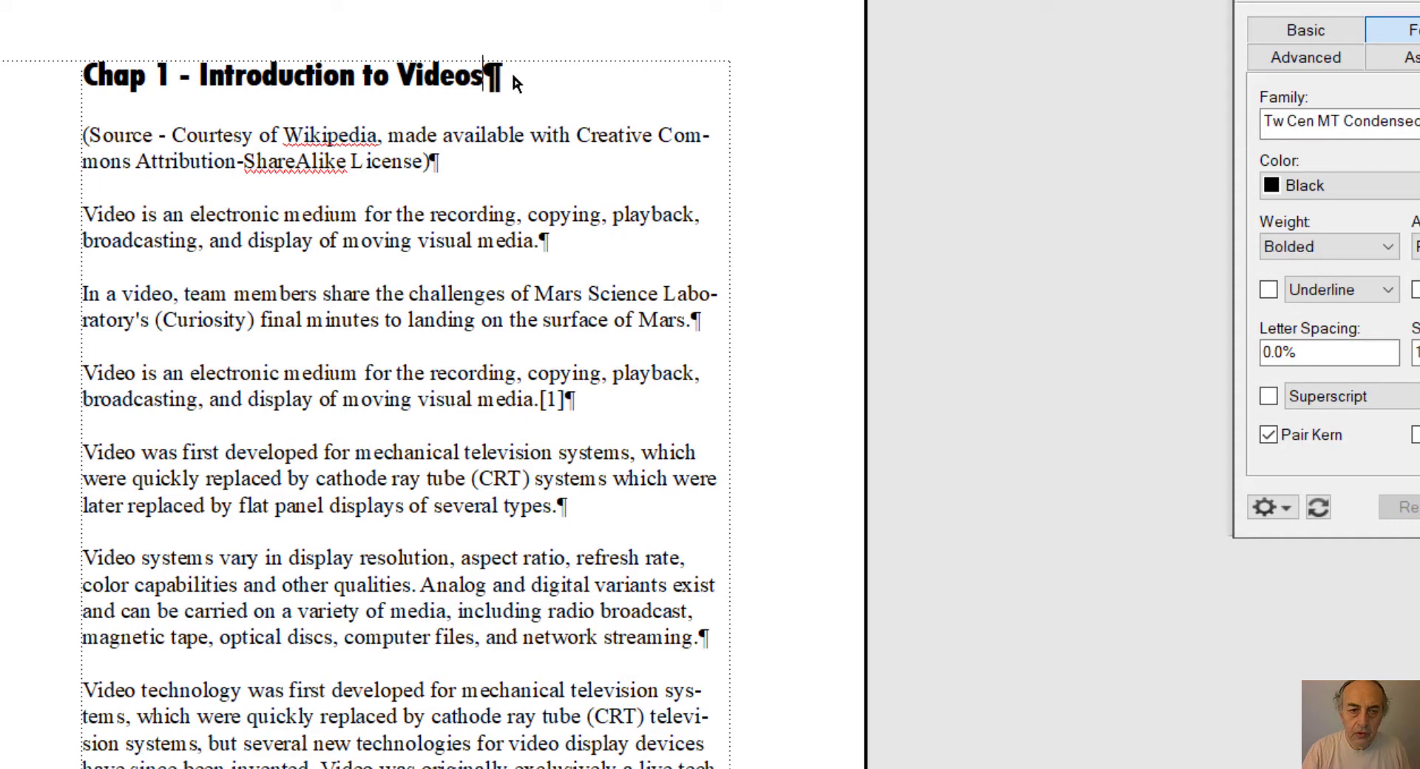
pyautogui.hotkey('alt', 'v')
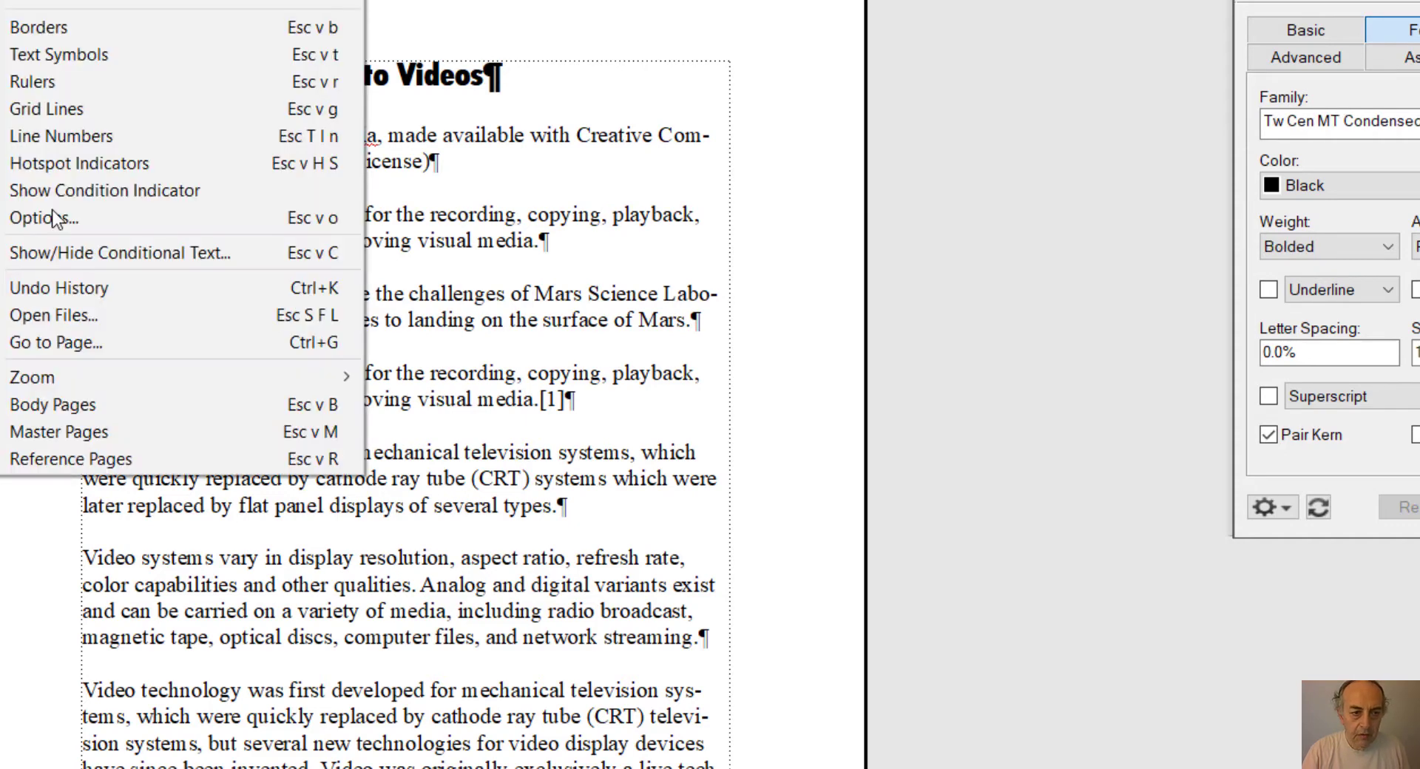
pyautogui.click(76, 431)
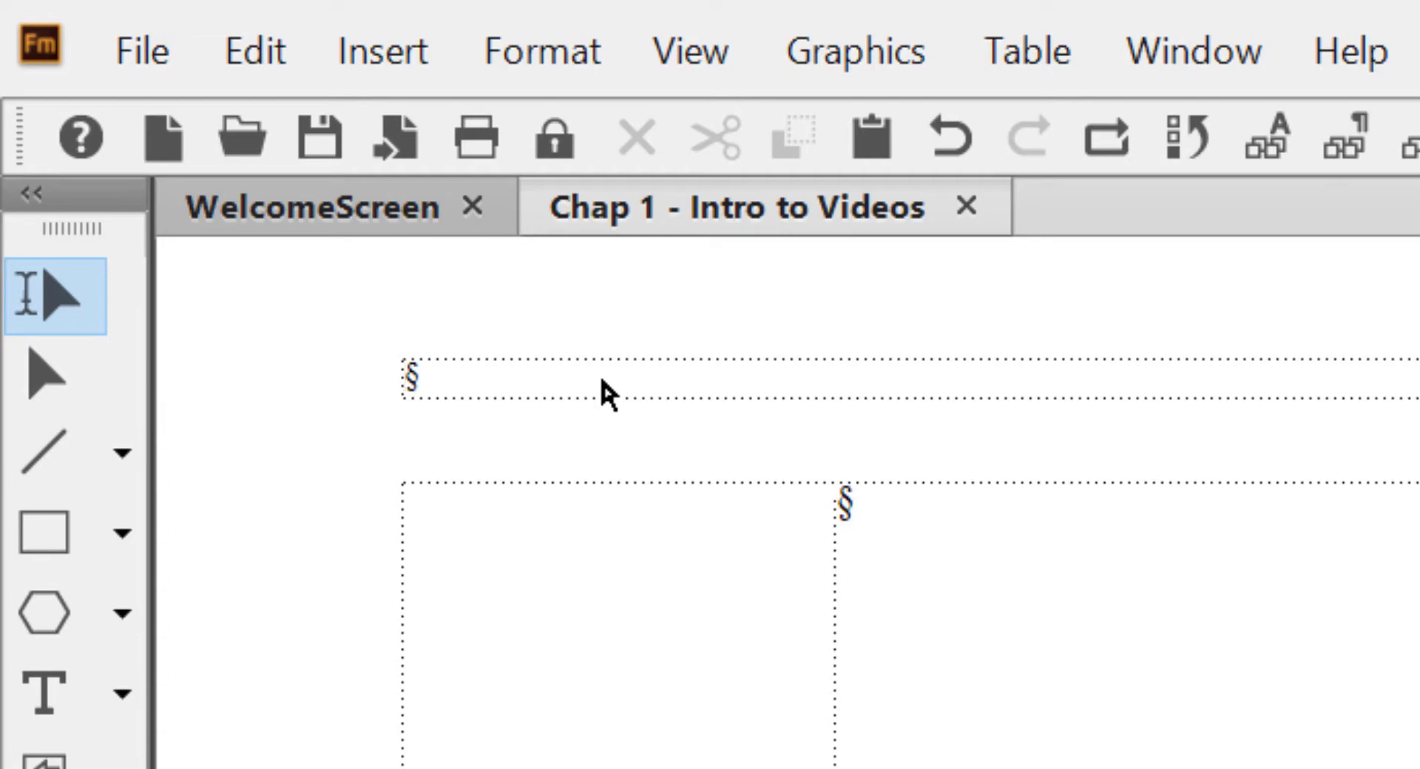
pyautogui.write('Test D')
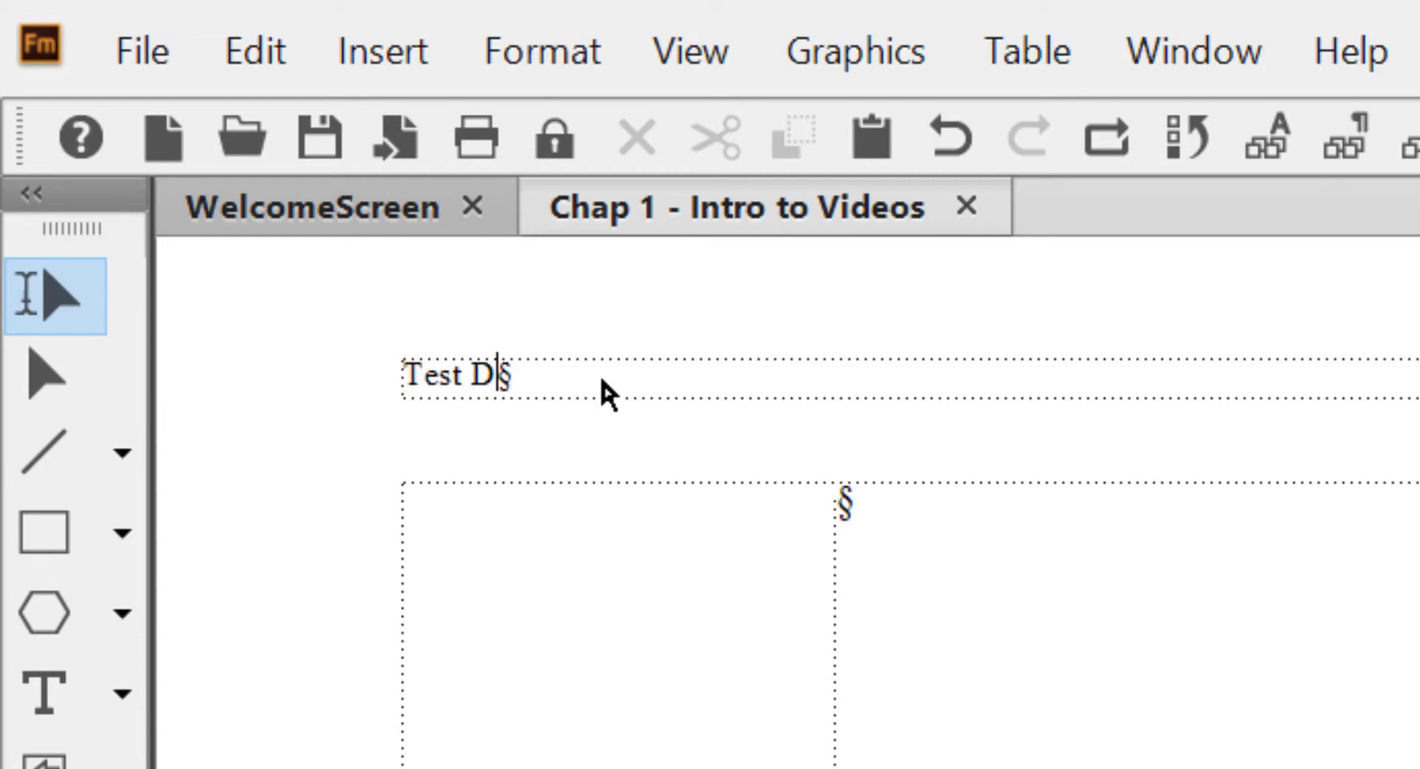
pyautogui.write('ocument, Ver')
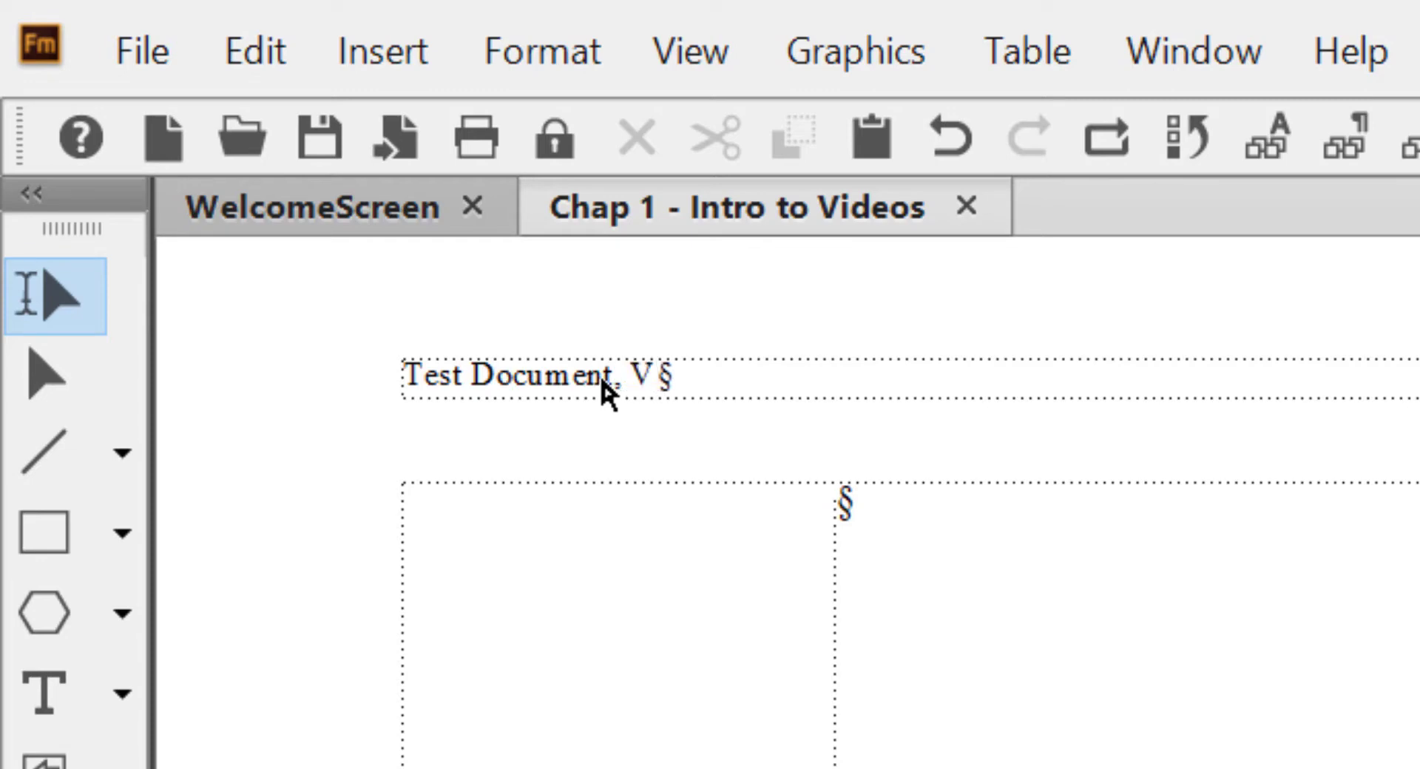
pyautogui.write('sion 1')
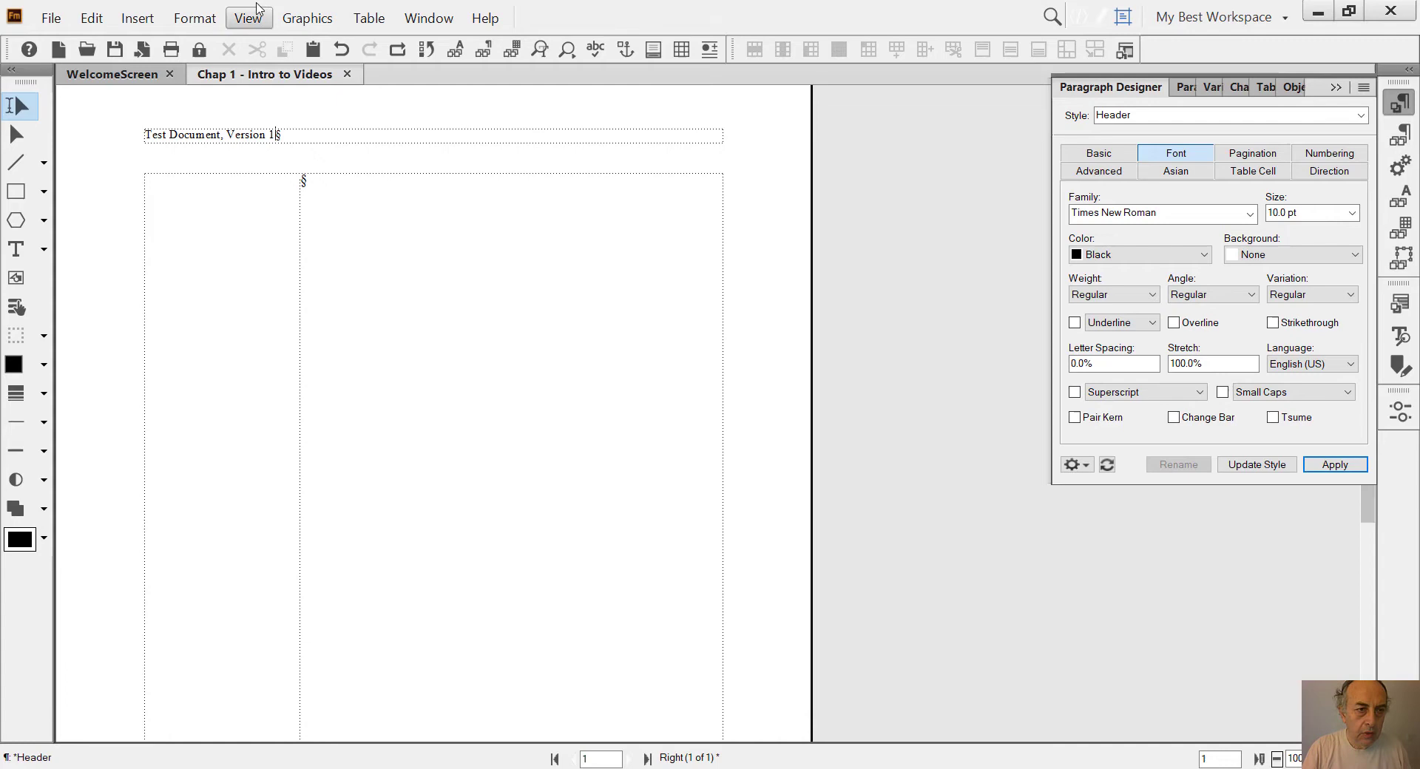
# - Return to the body pages and check the header on pages 1 and 2
pyautogui.click(252, 18)
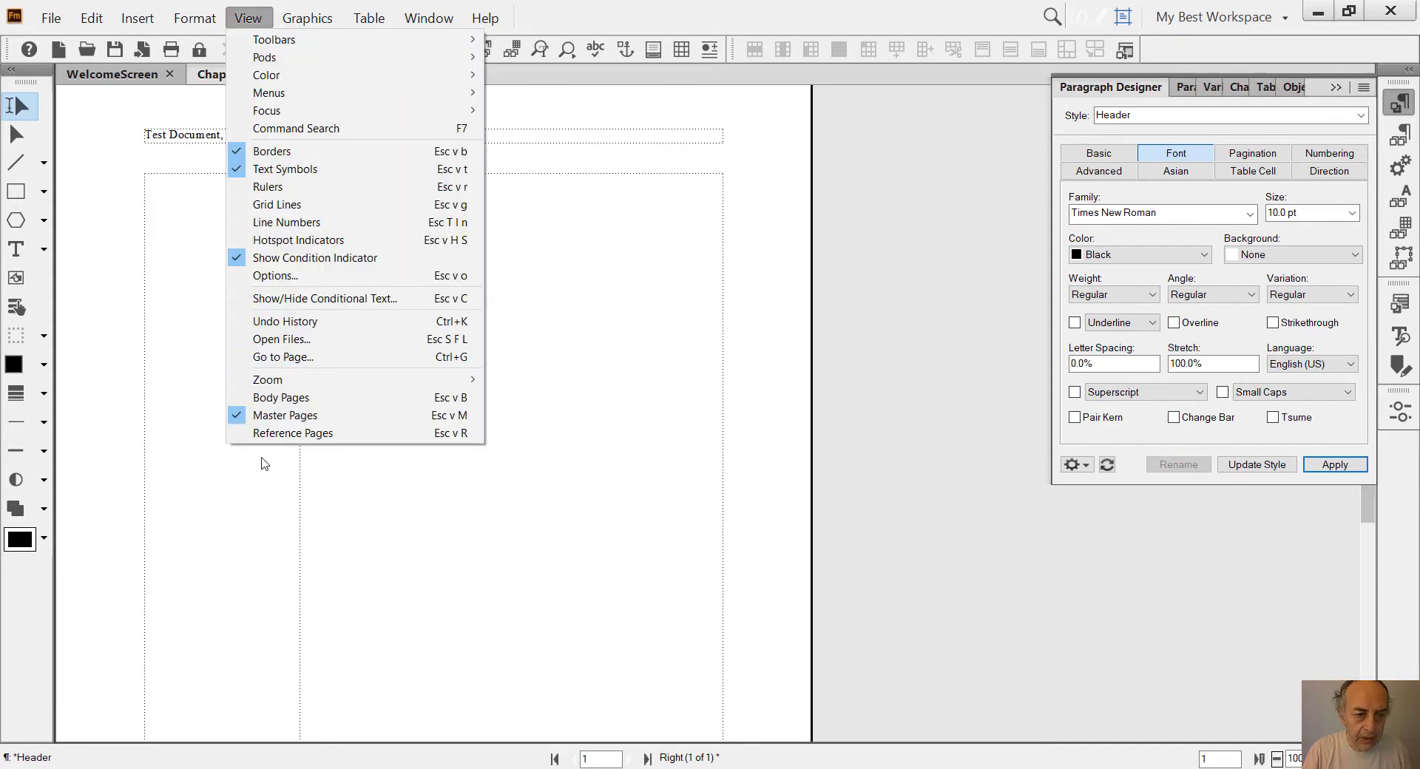
pyautogui.click(288, 399)
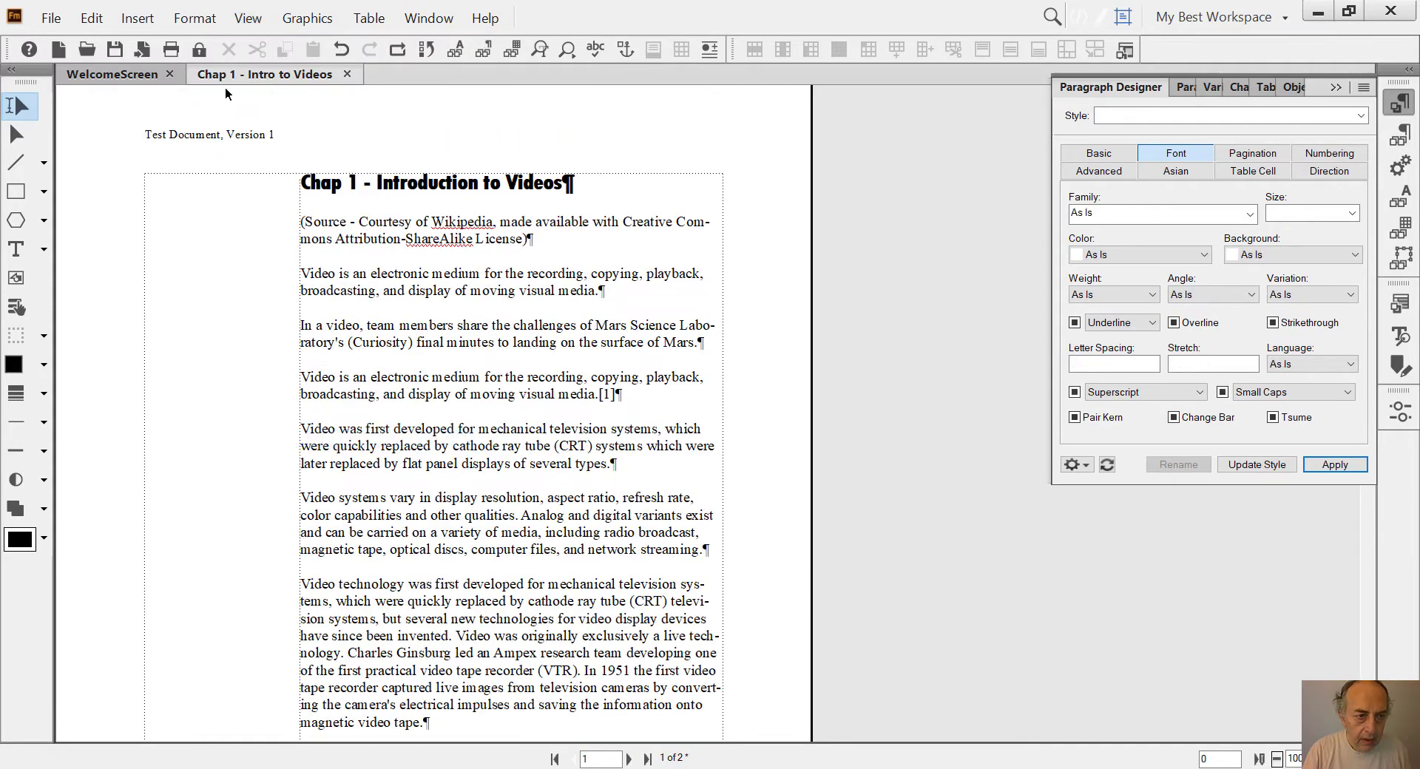
pyautogui.scroll(-9, 568, 585)
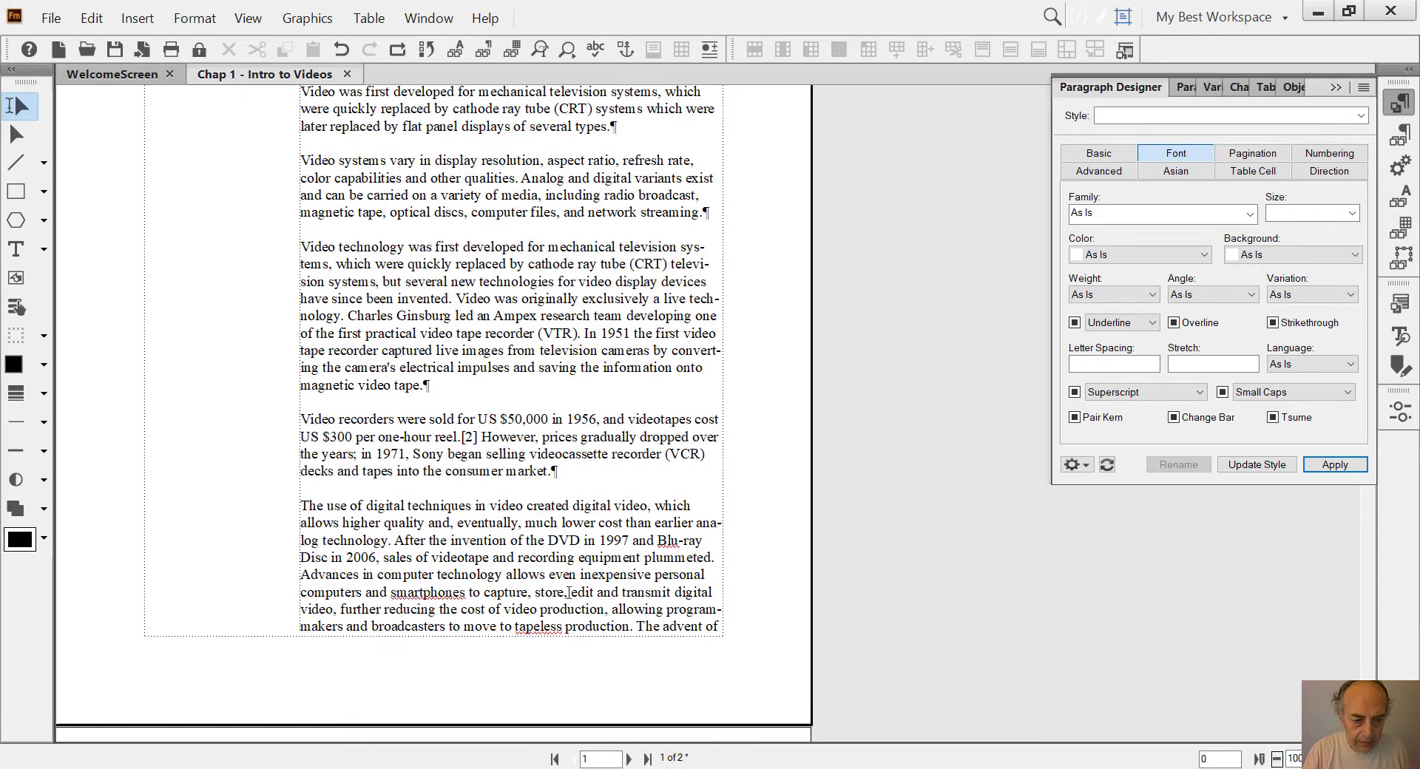
pyautogui.scroll(-3, 569, 598)
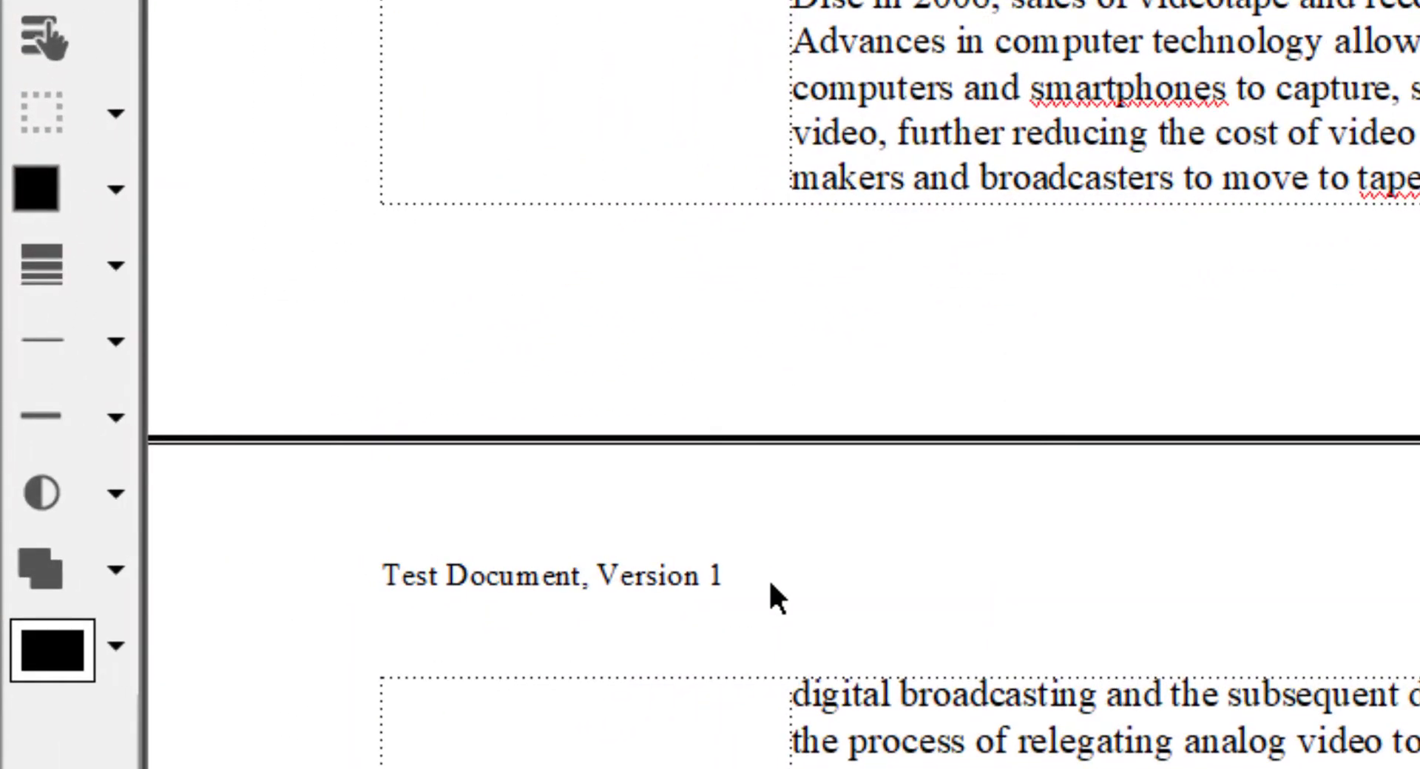
pyautogui.scroll(2, 293, 519)
pyautogui.scroll(2, 771, 591)
# - Copy the last three paragraphs on page 2 and paste them in a new paragraph at the end of the document
pyautogui.scroll(-10, 774, 622)
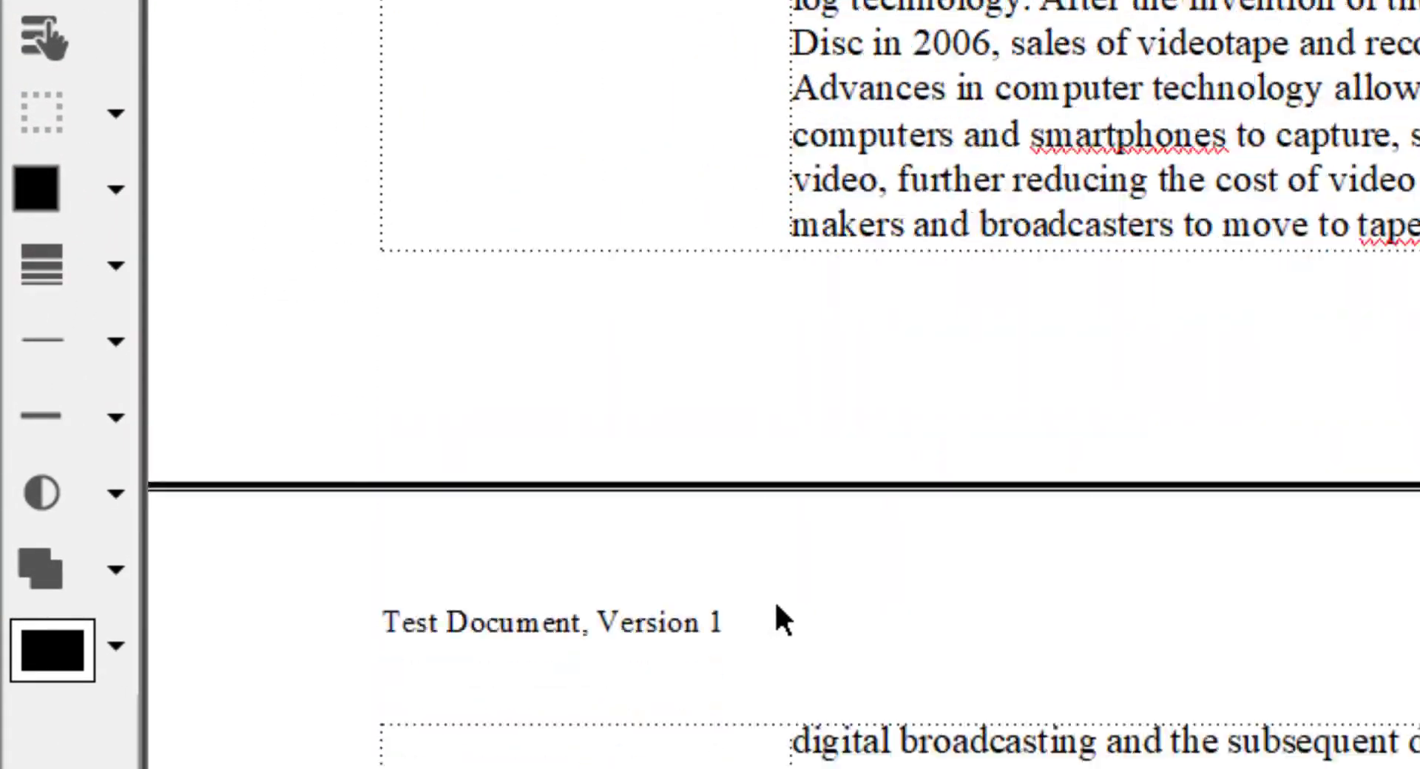
pyautogui.scroll(-8, 781, 651)
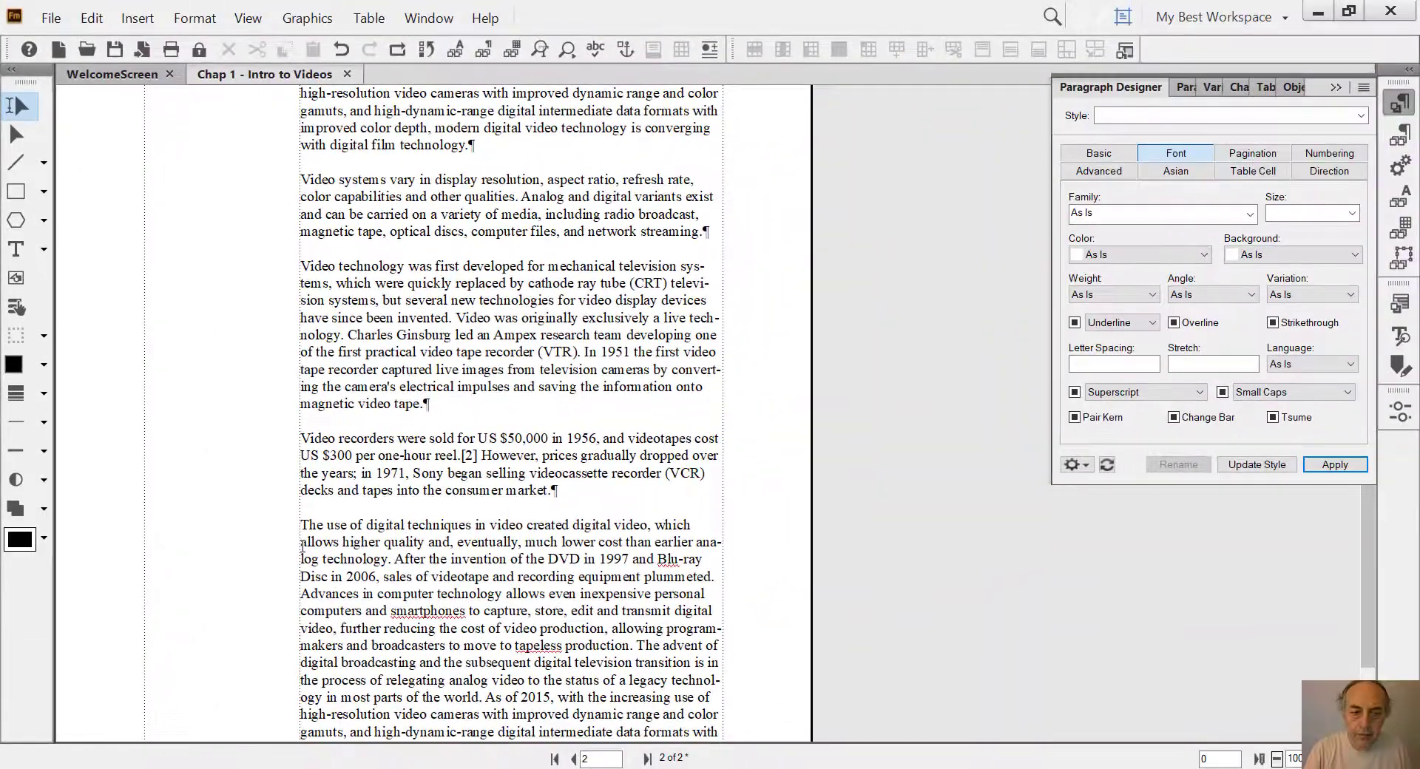
pyautogui.scroll(-1, 301, 546)
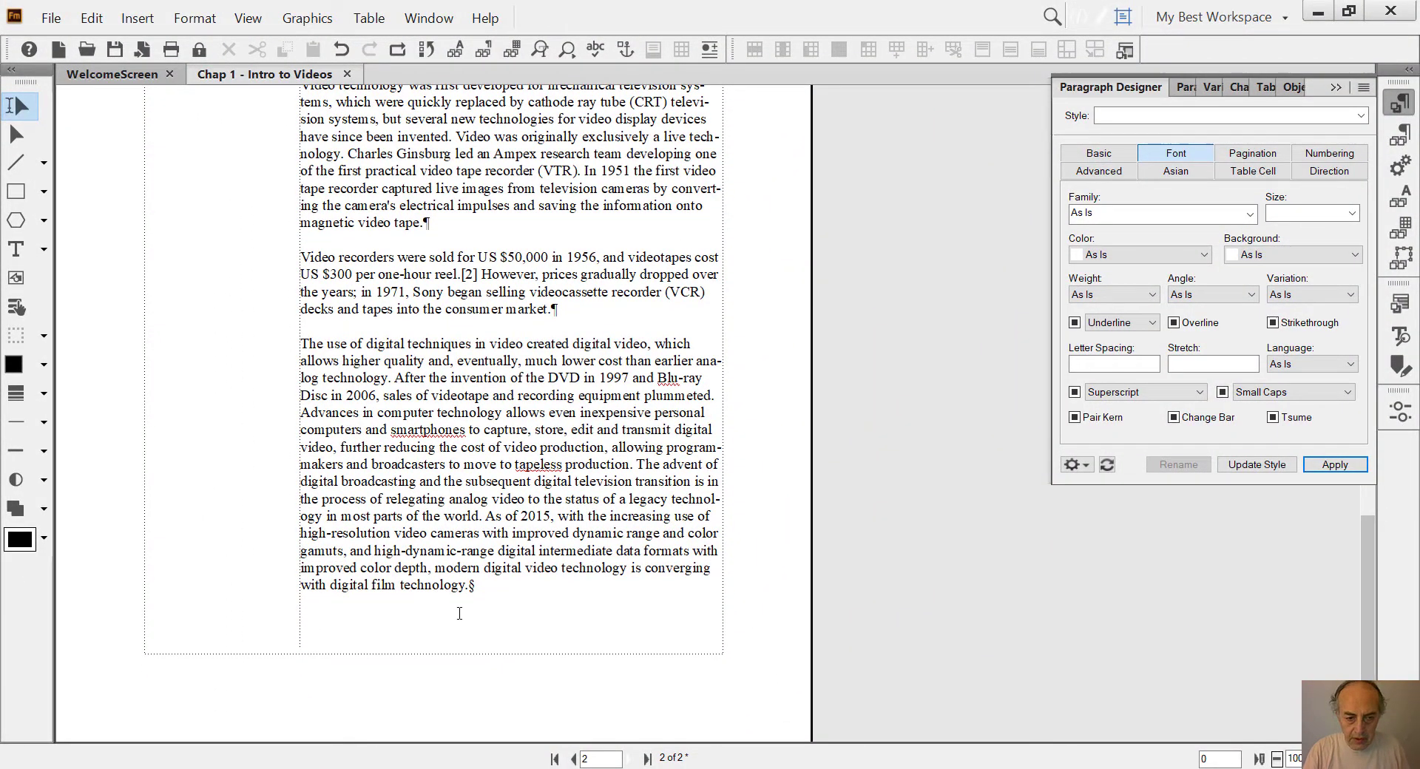
pyautogui.moveTo(480, 593); pyautogui.dragTo(209, 91)
pyautogui.hotkey('ctrl', 'c')
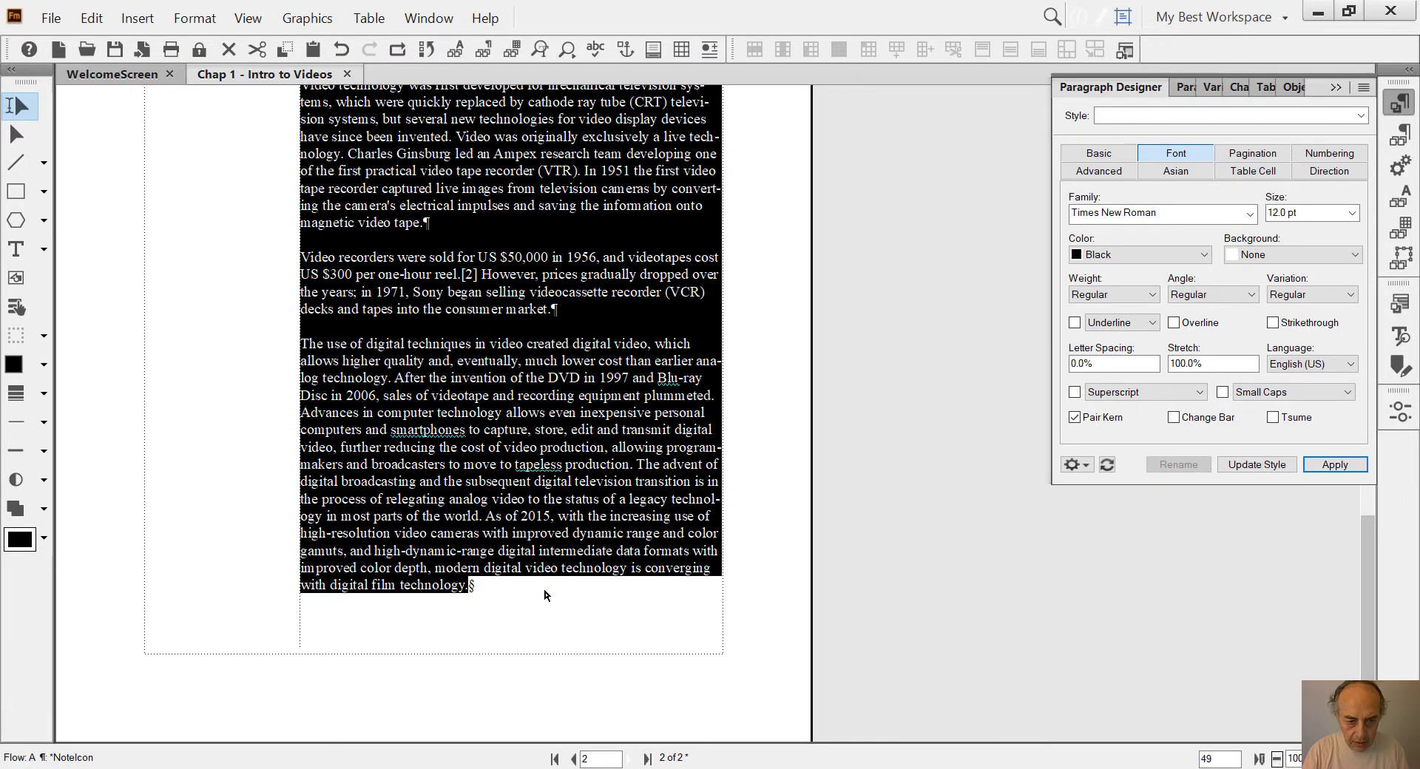
pyautogui.click(544, 596)
pyautogui.press('Return')
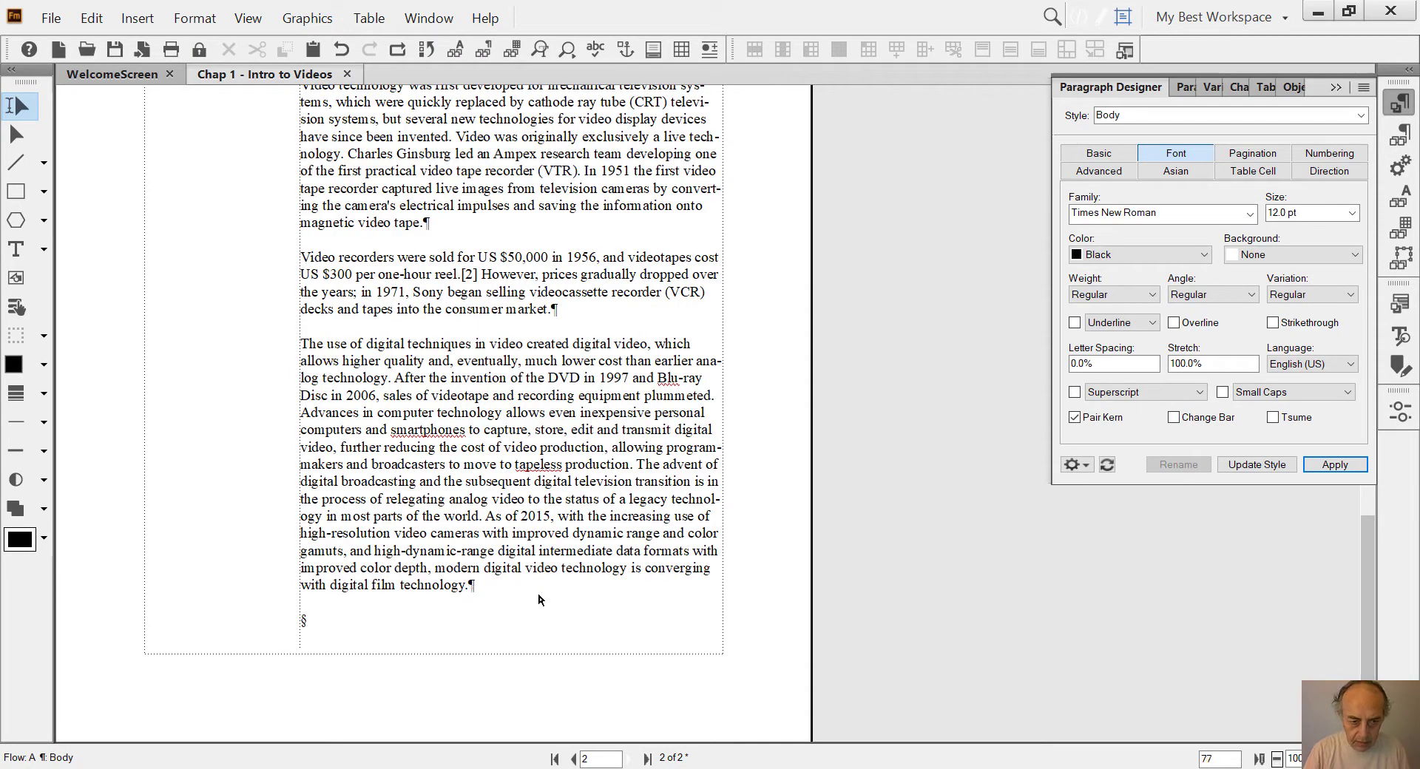
pyautogui.hotkey('ctrl', 'v')
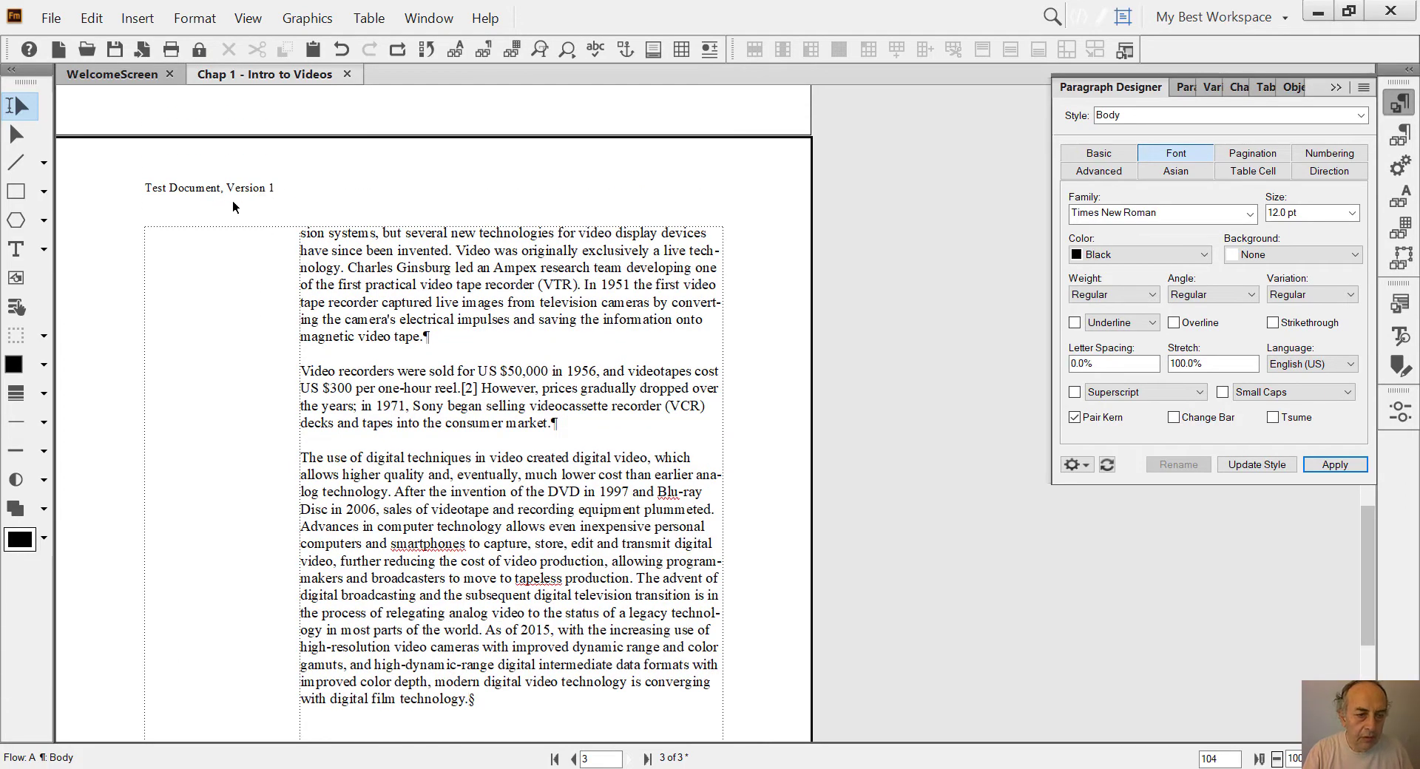
# - Add the line "YOU ARE READING Test Document, Version 1." as a new paragraph after the first paragraph on page 2
pyautogui.scroll(9, 393, 323)
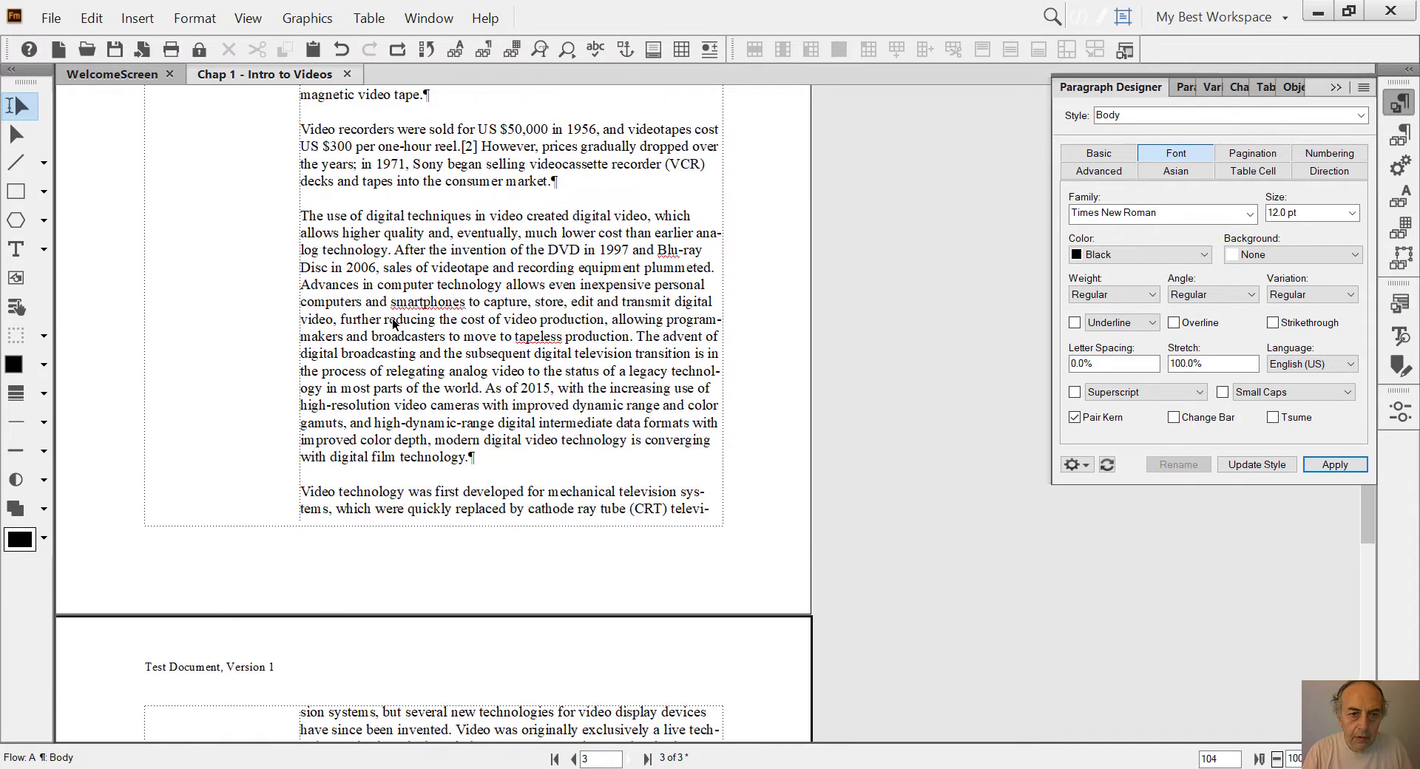
pyautogui.scroll(15, 393, 323)
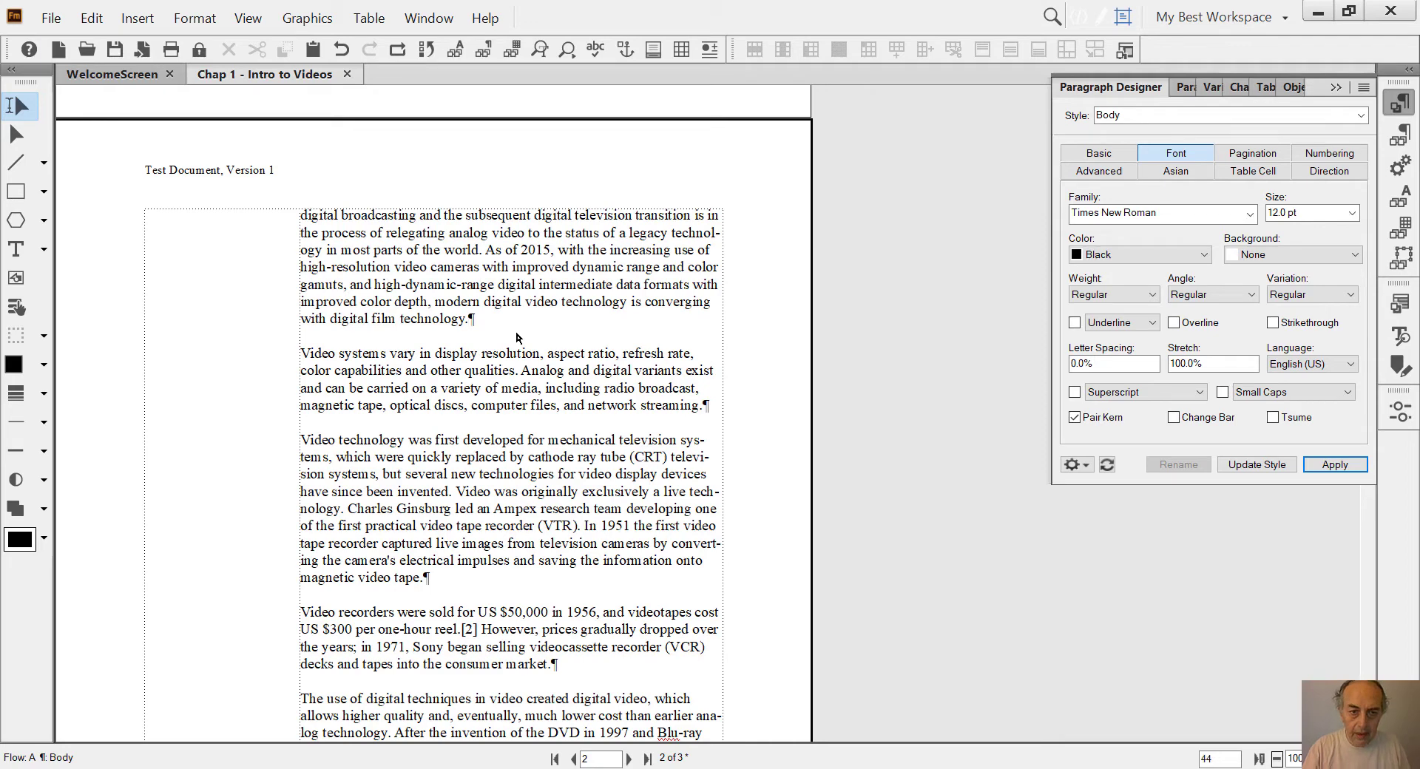
pyautogui.press('Return')
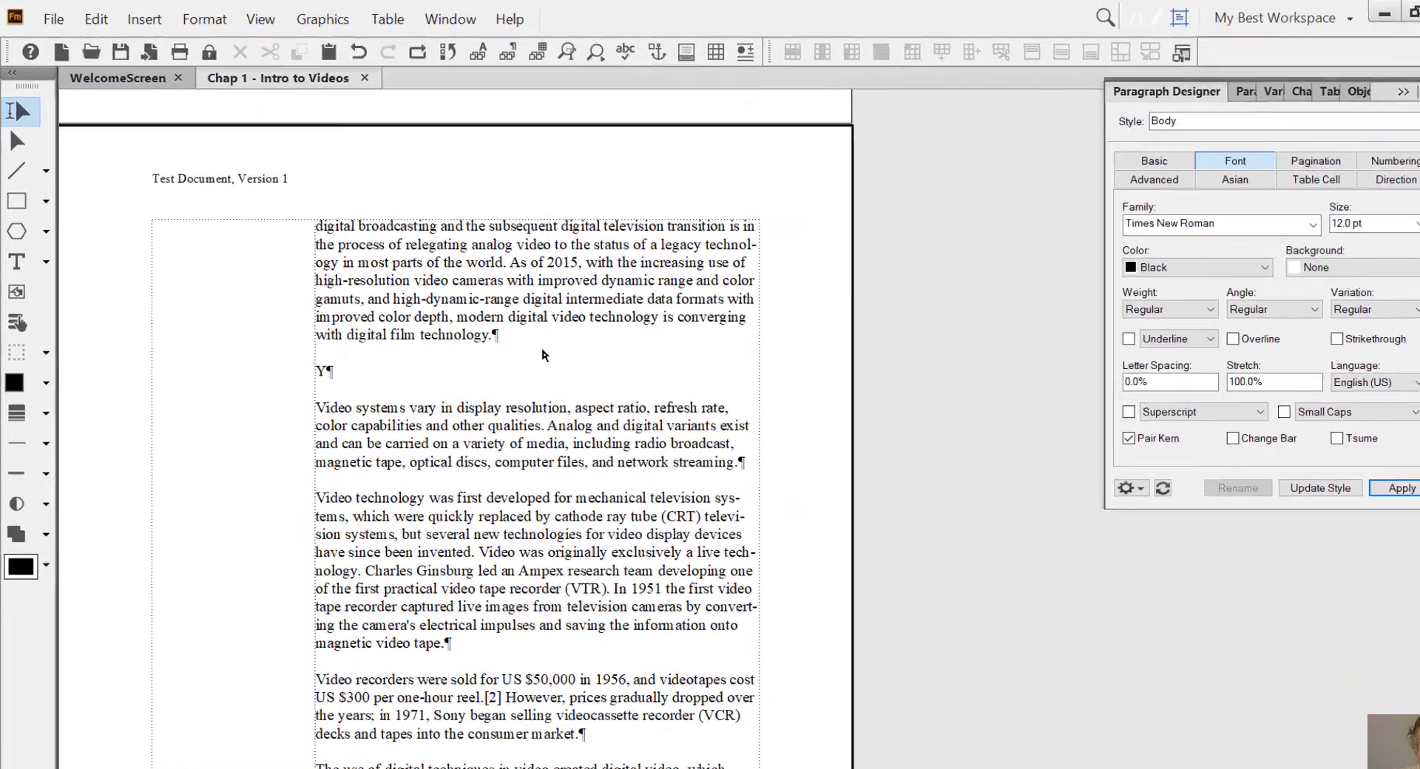
pyautogui.write('YOU ARE ')
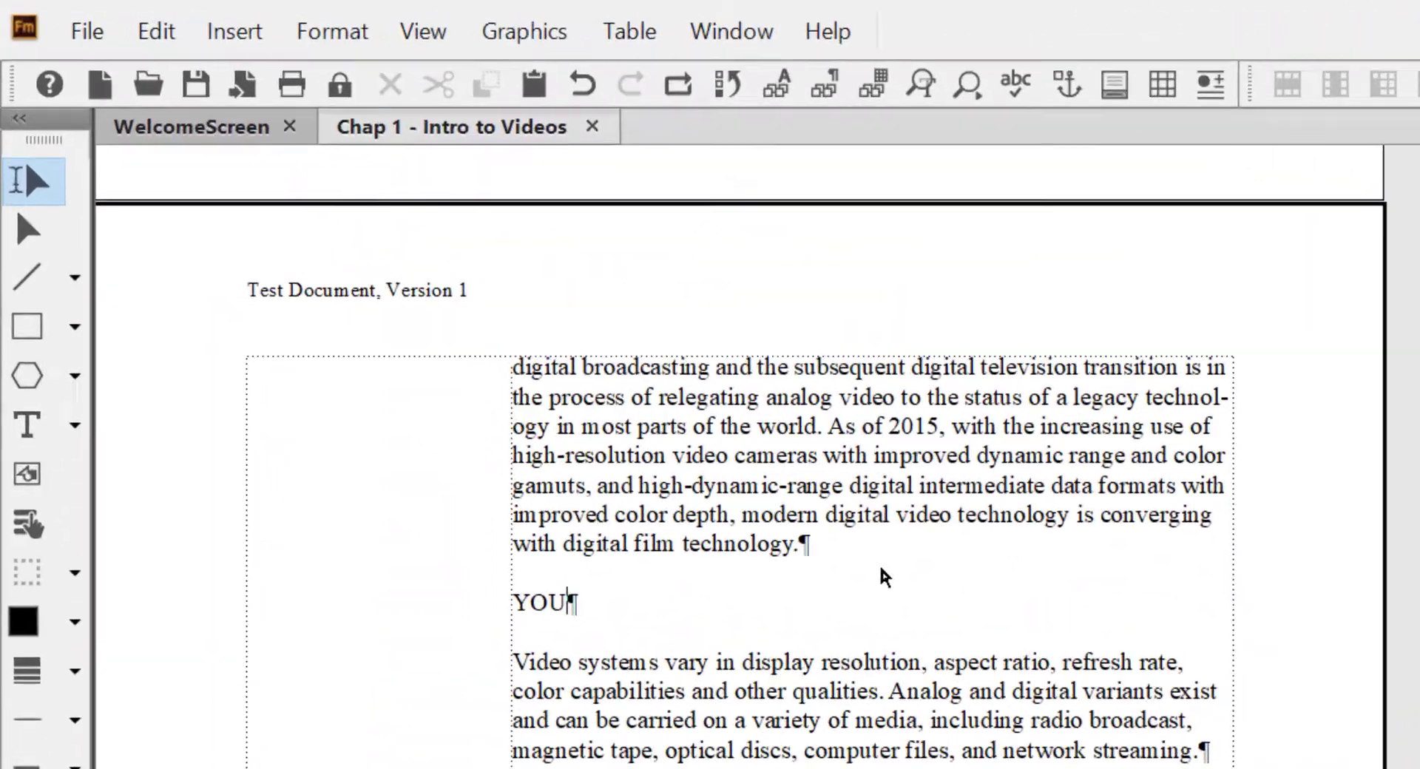
pyautogui.write('READING ')
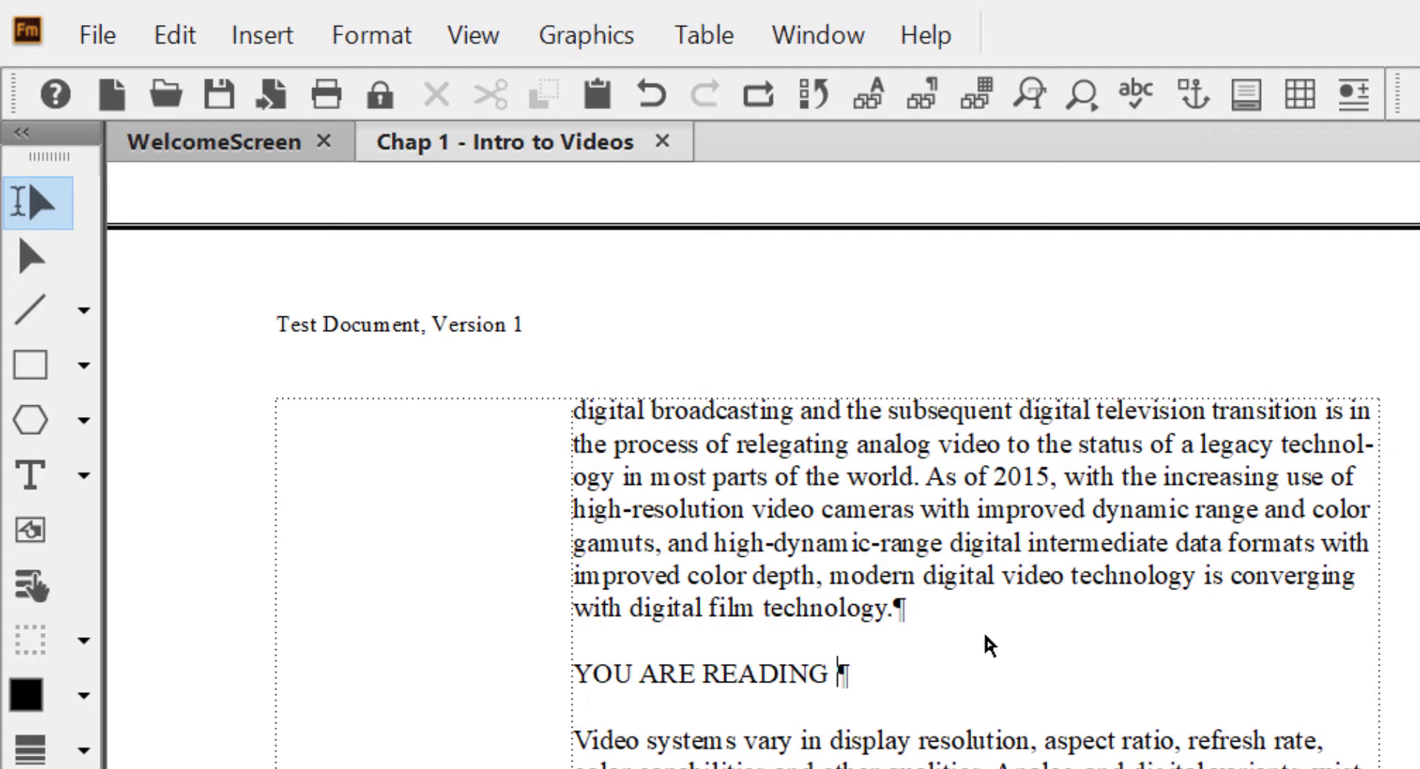
pyautogui.write('Test Document')
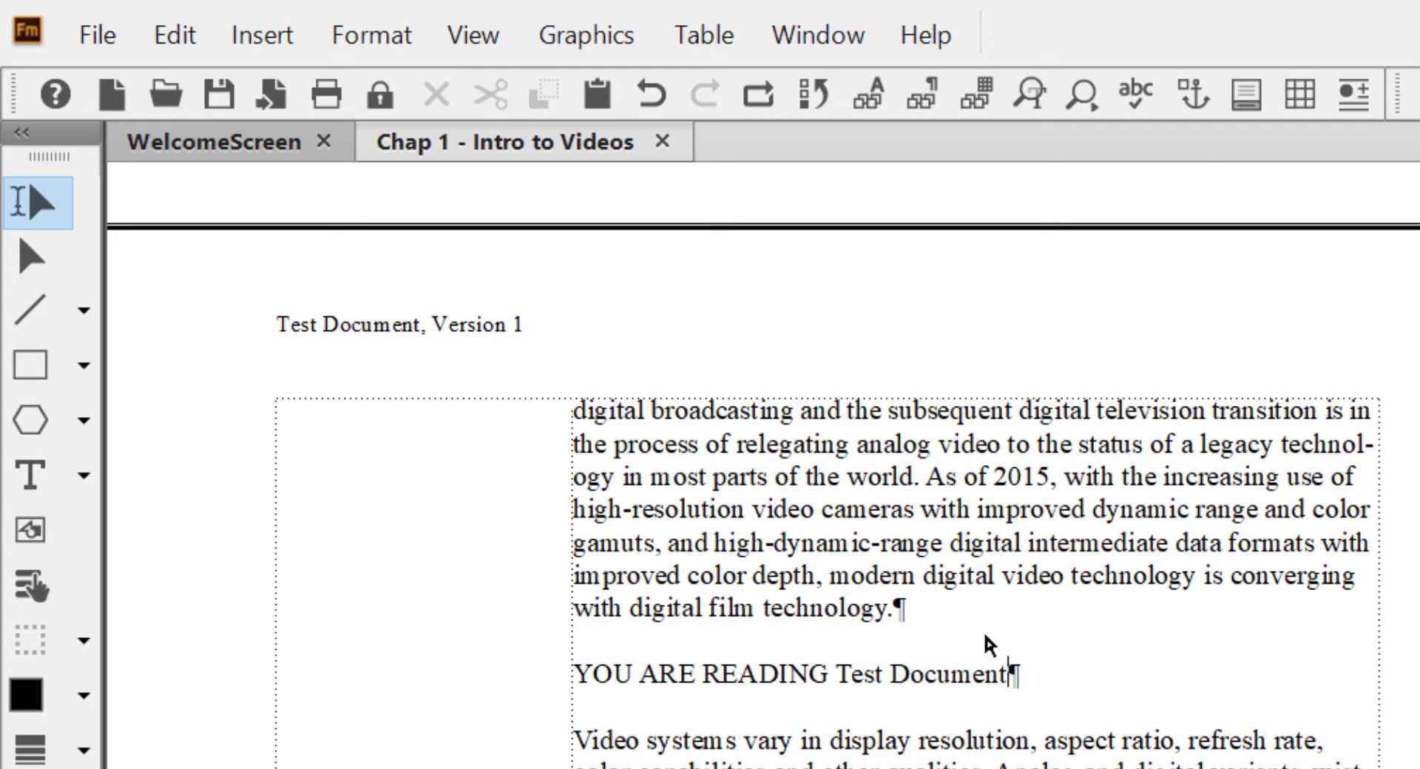
pyautogui.write(', Ver')
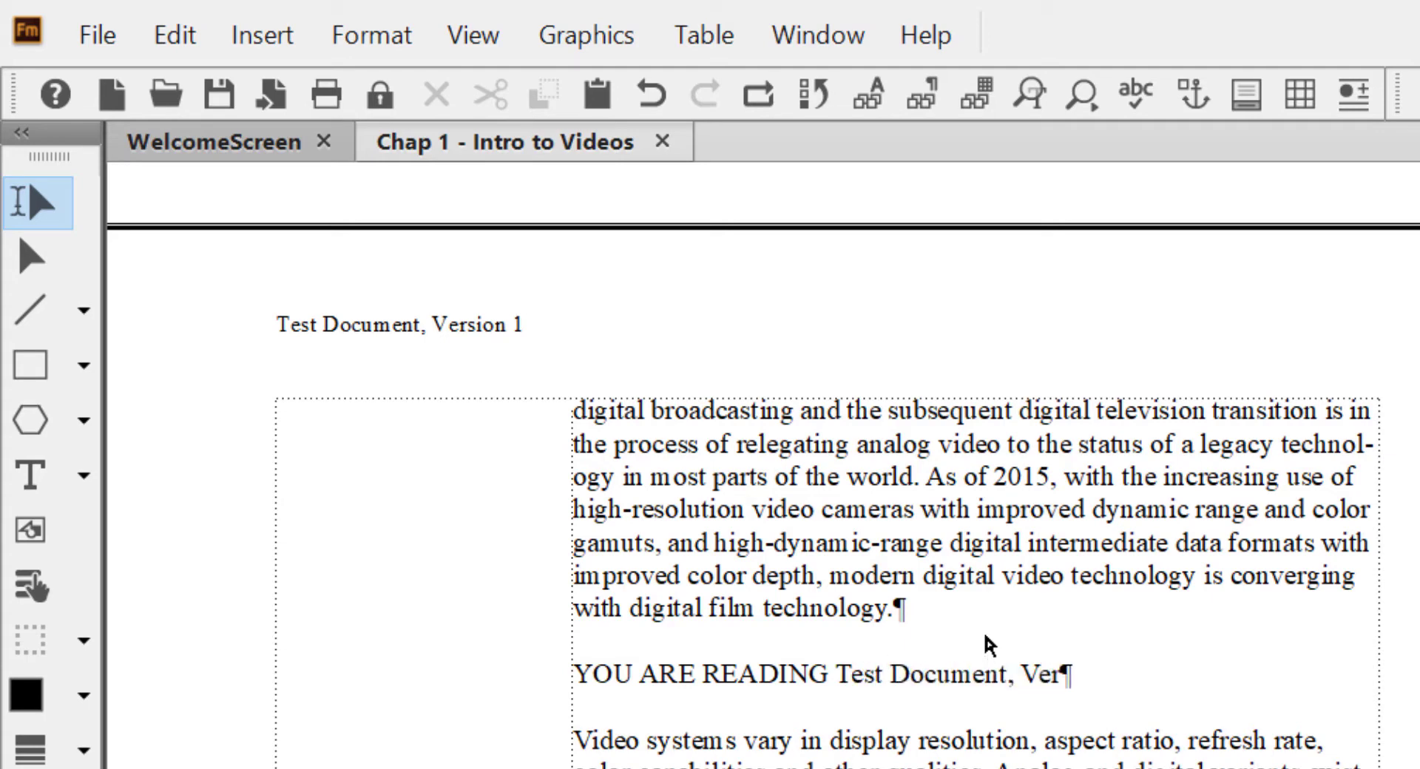
pyautogui.write('sion 1.')
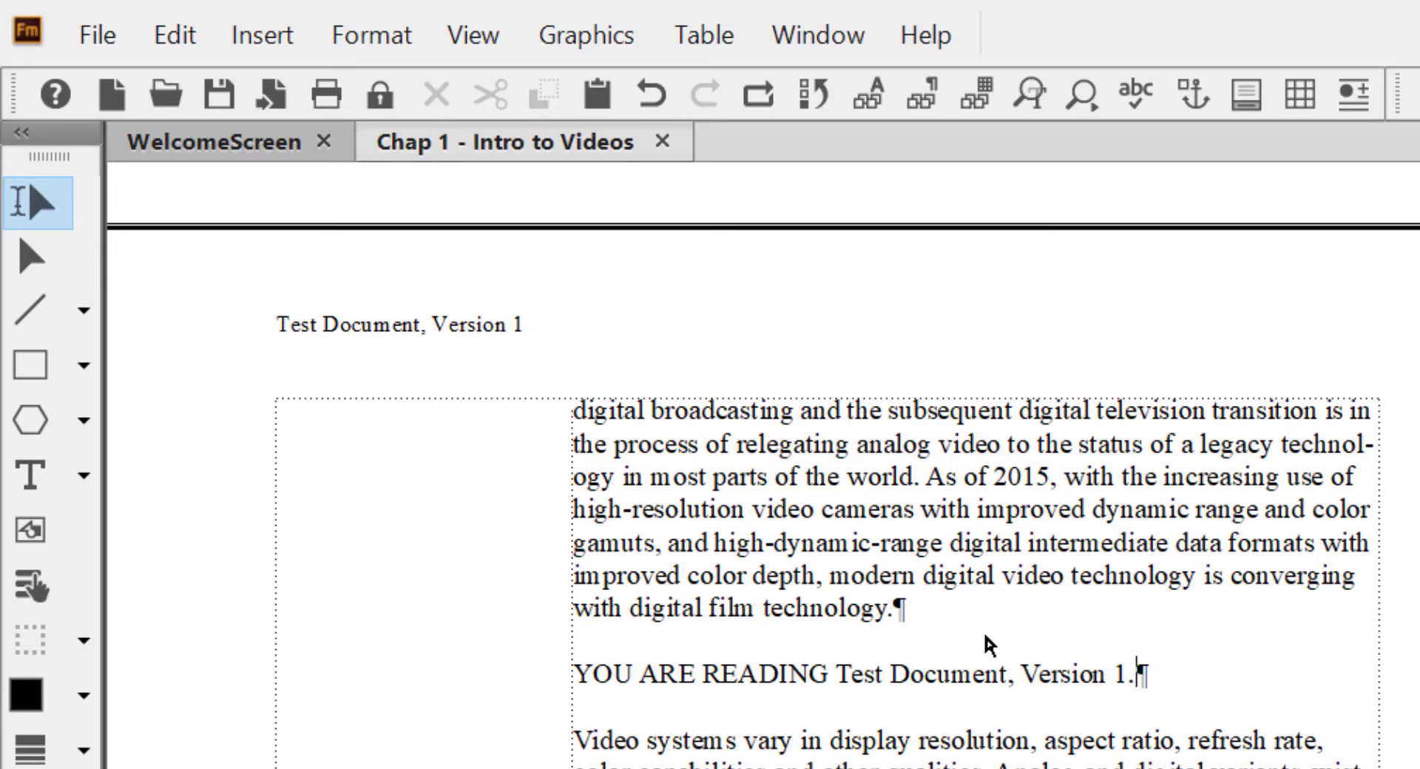
# - Copy the "YOU ARE READING Test Document, Version 1." line to page 3, below the "Video technology" paragraph
pyautogui.moveTo(1126, 675); pyautogui.dragTo(497, 703)
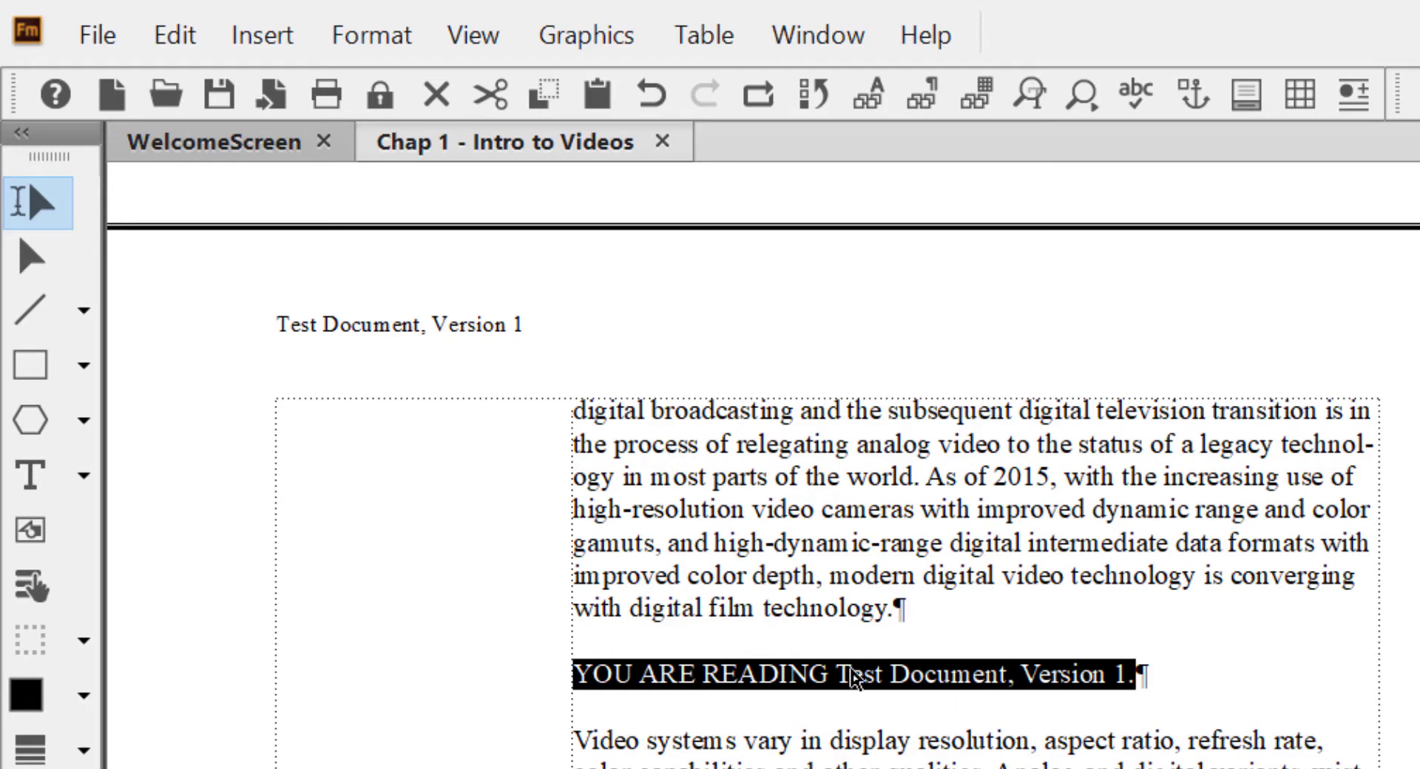
pyautogui.scroll(-8, 1031, 732)
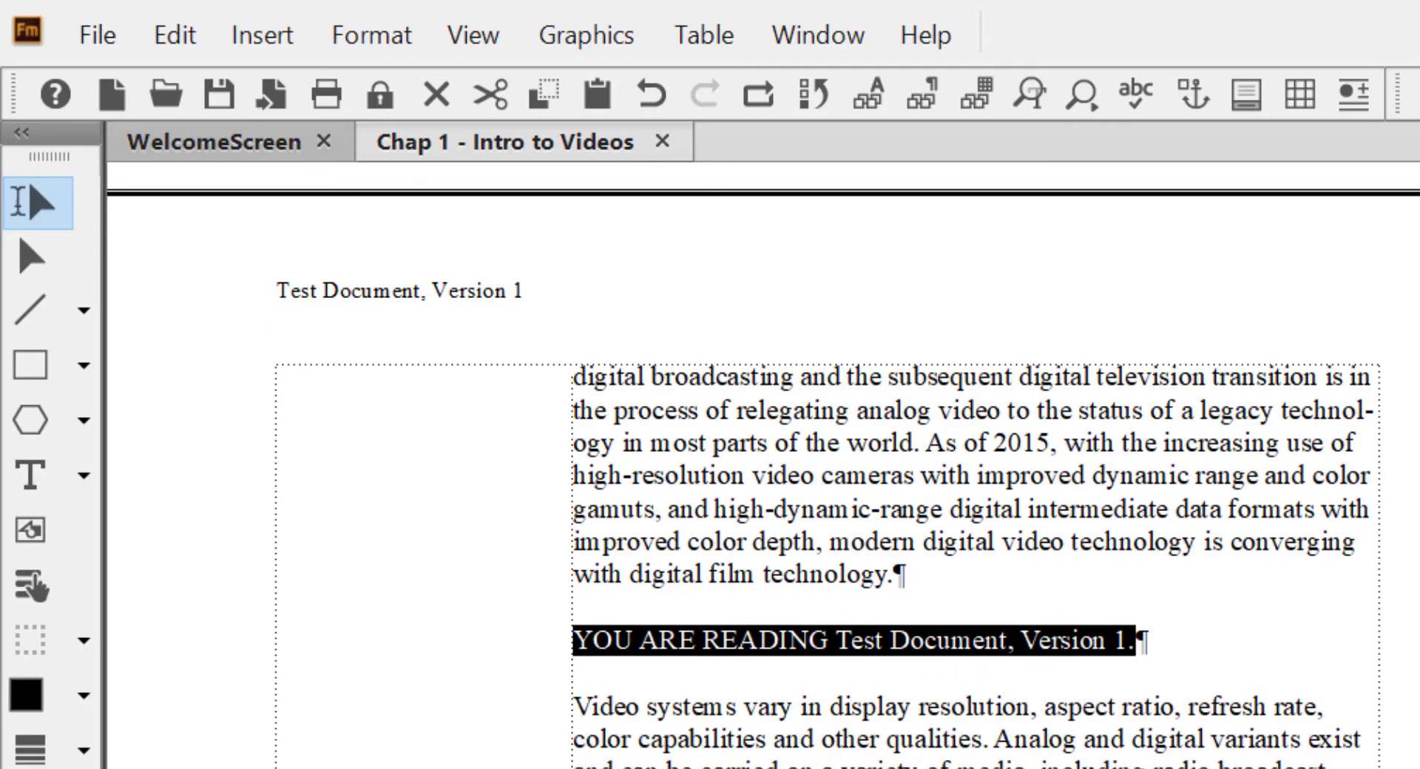
pyautogui.scroll(-13, 975, 464)
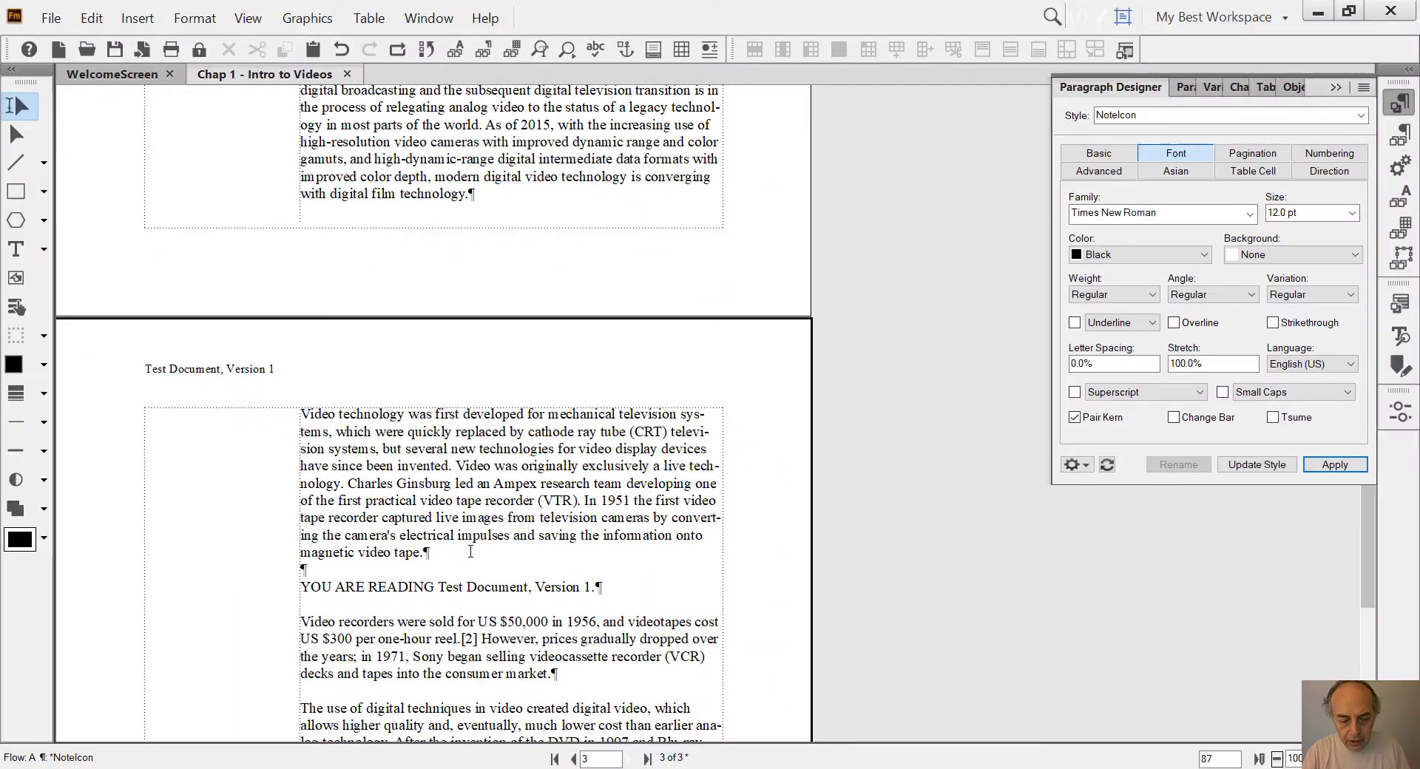
# - Set up a document-wide Find/Change that searches for "Version 1" and replaces it with "Version 2"
pyautogui.hotkey('ctrl', 'f')
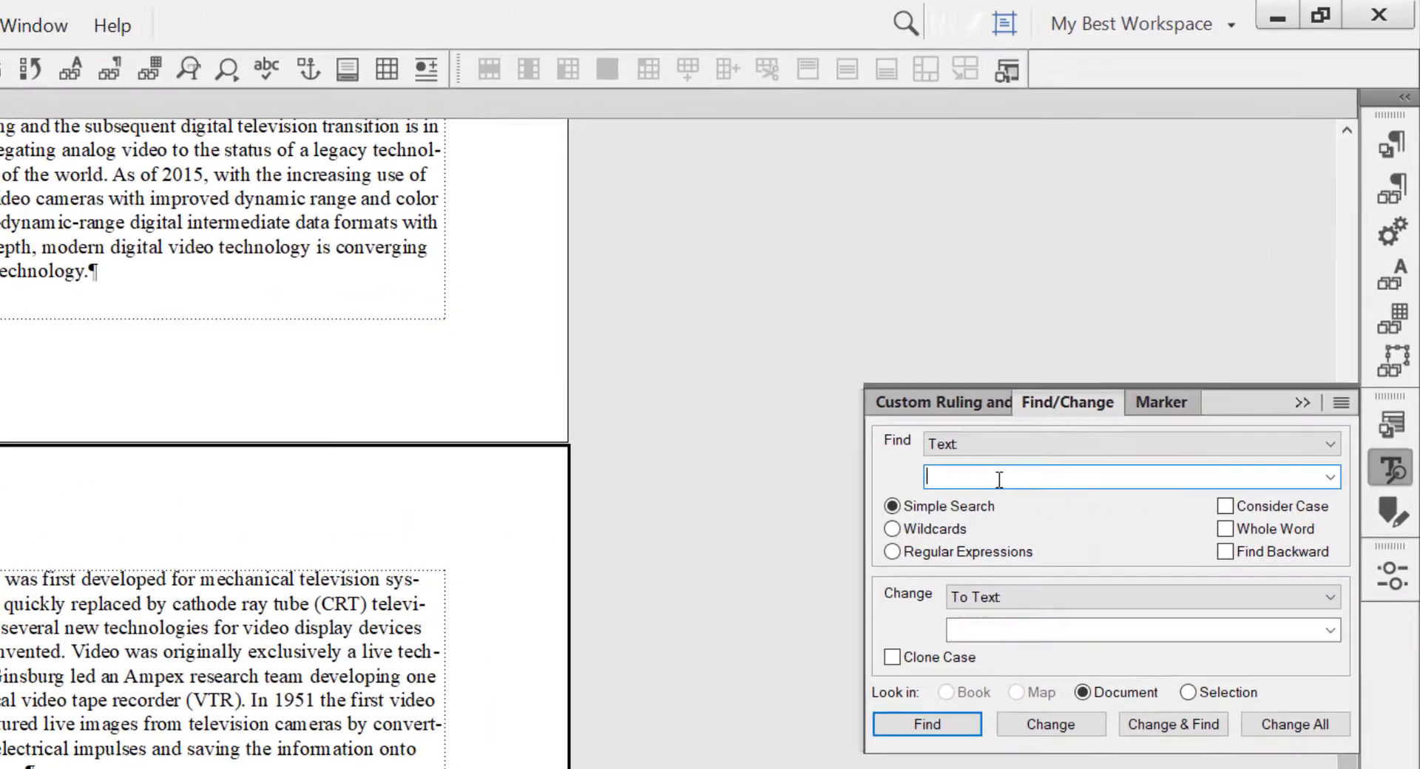
pyautogui.write('Version 1')
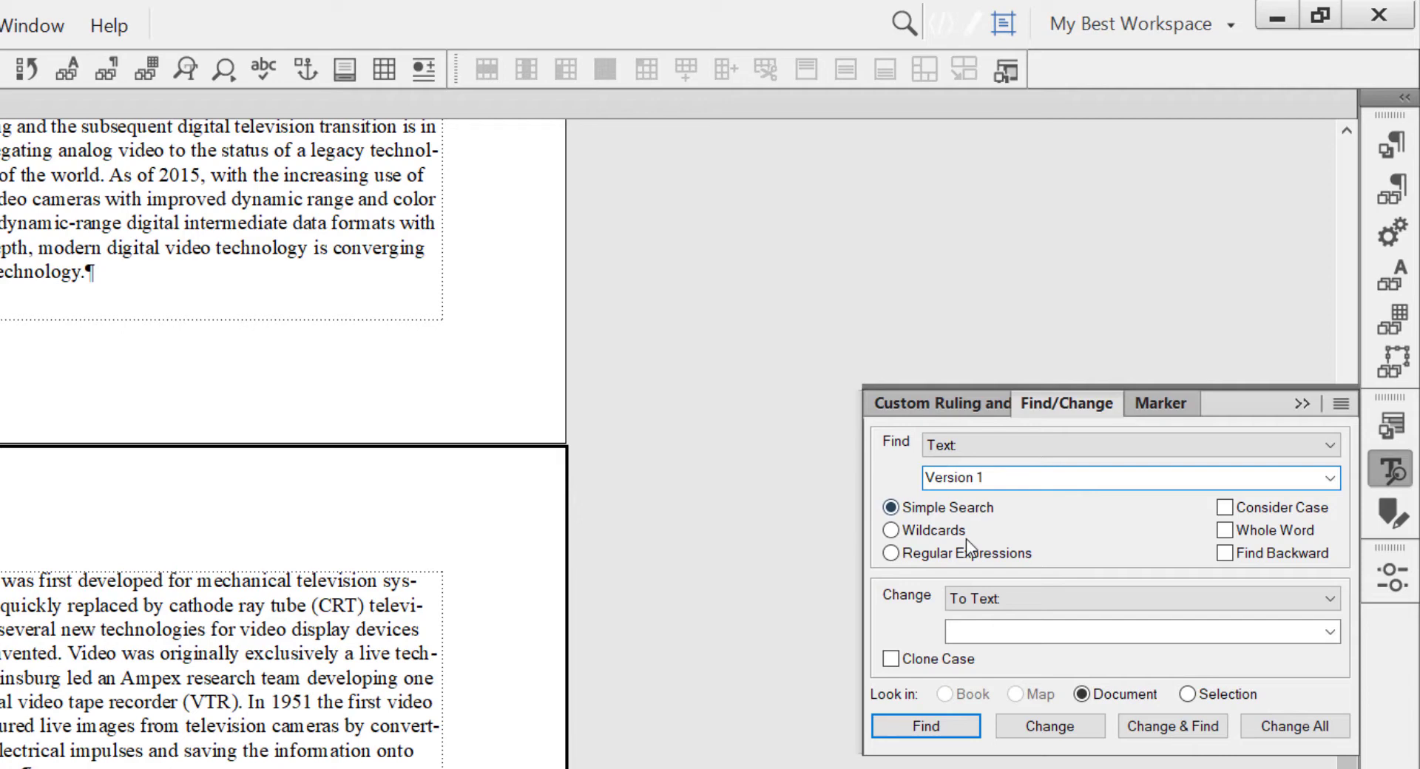
pyautogui.click(1014, 630)
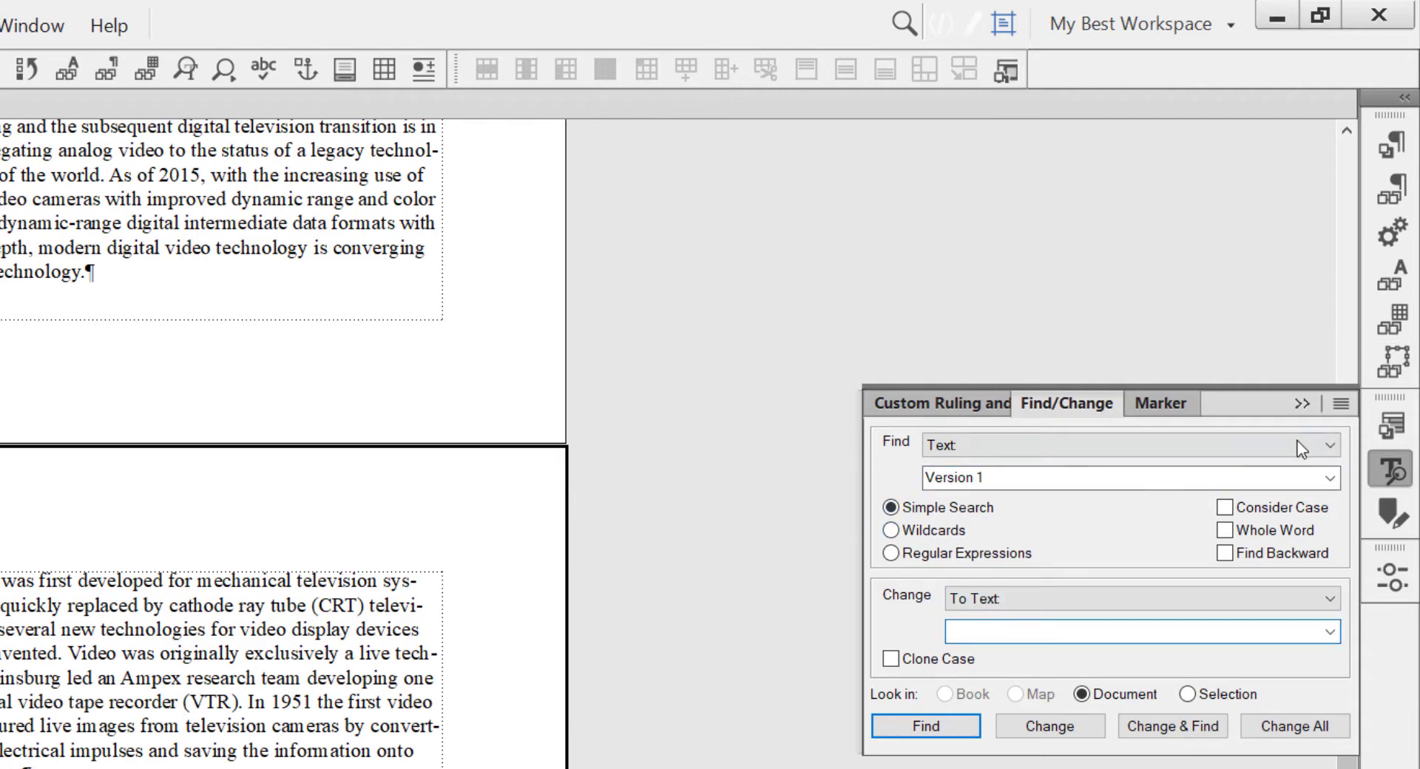
pyautogui.write('Version 2')
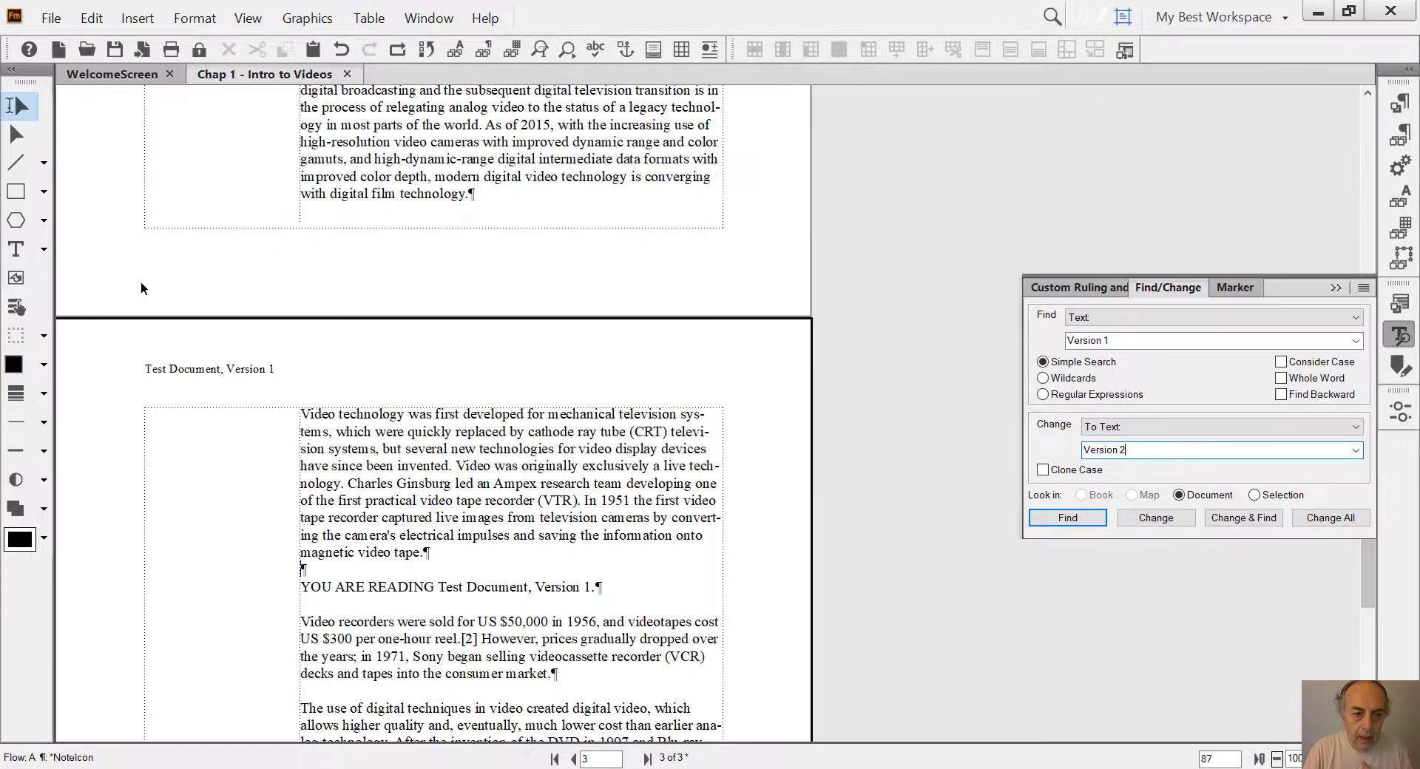
# - Inspect the header text on the Right master page, and return to page 3 of the body pages
pyautogui.click(248, 18)
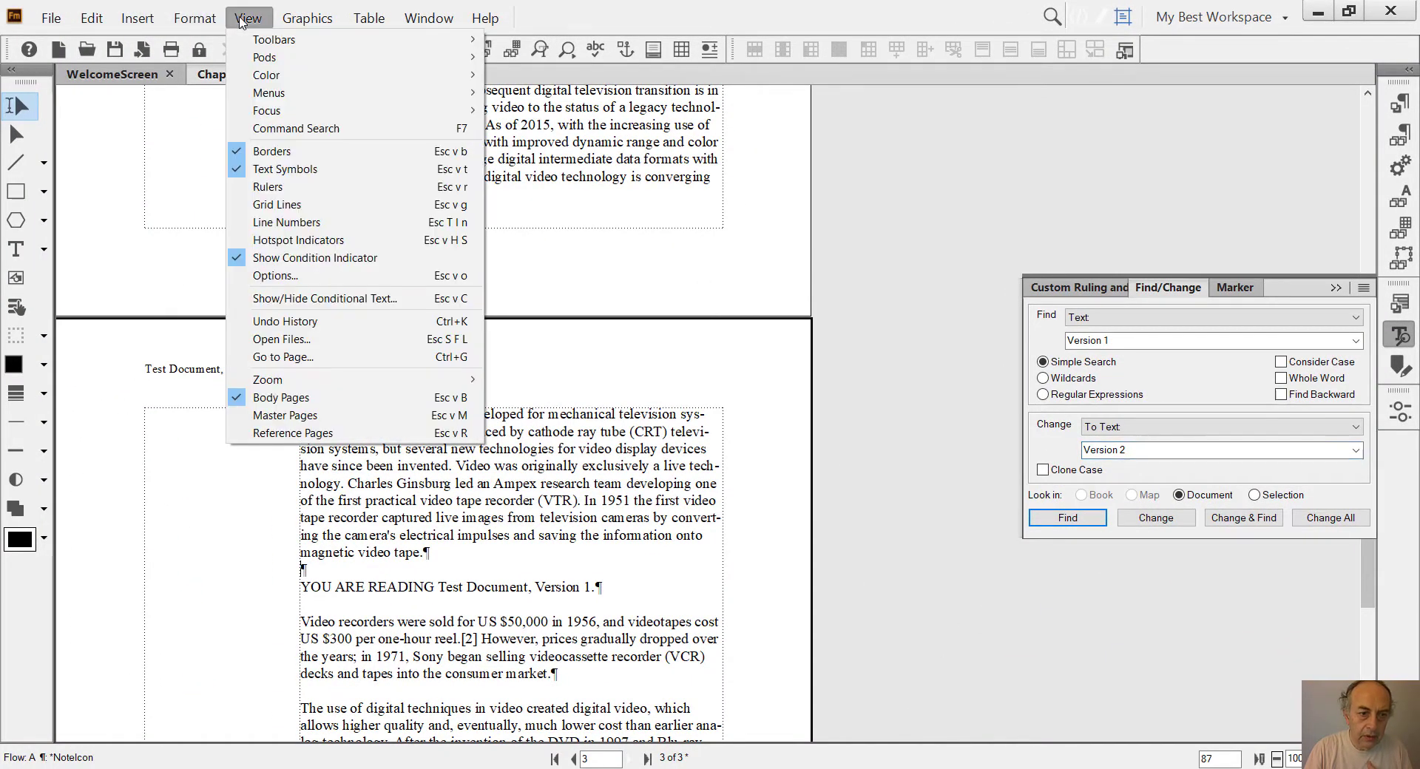
pyautogui.click(277, 416)
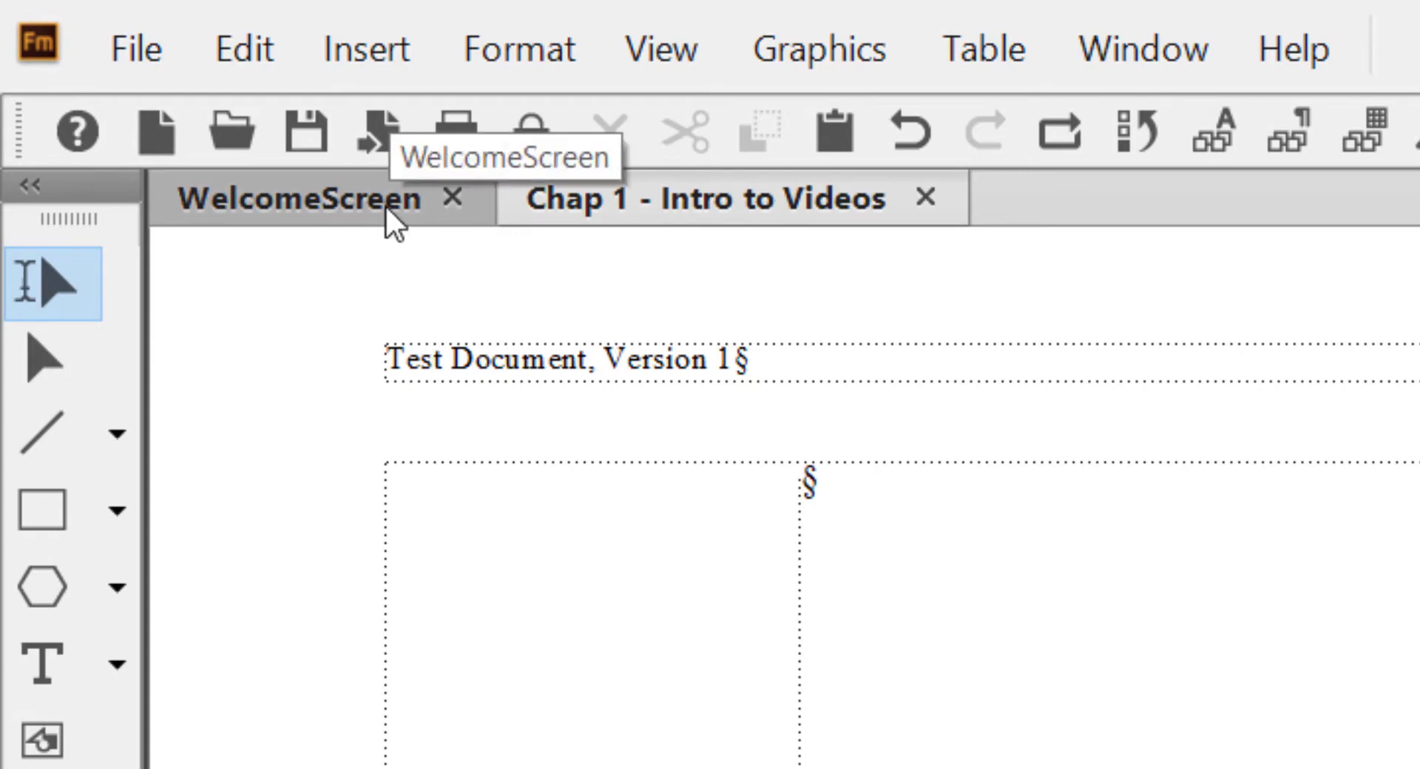
pyautogui.click(618, 53)
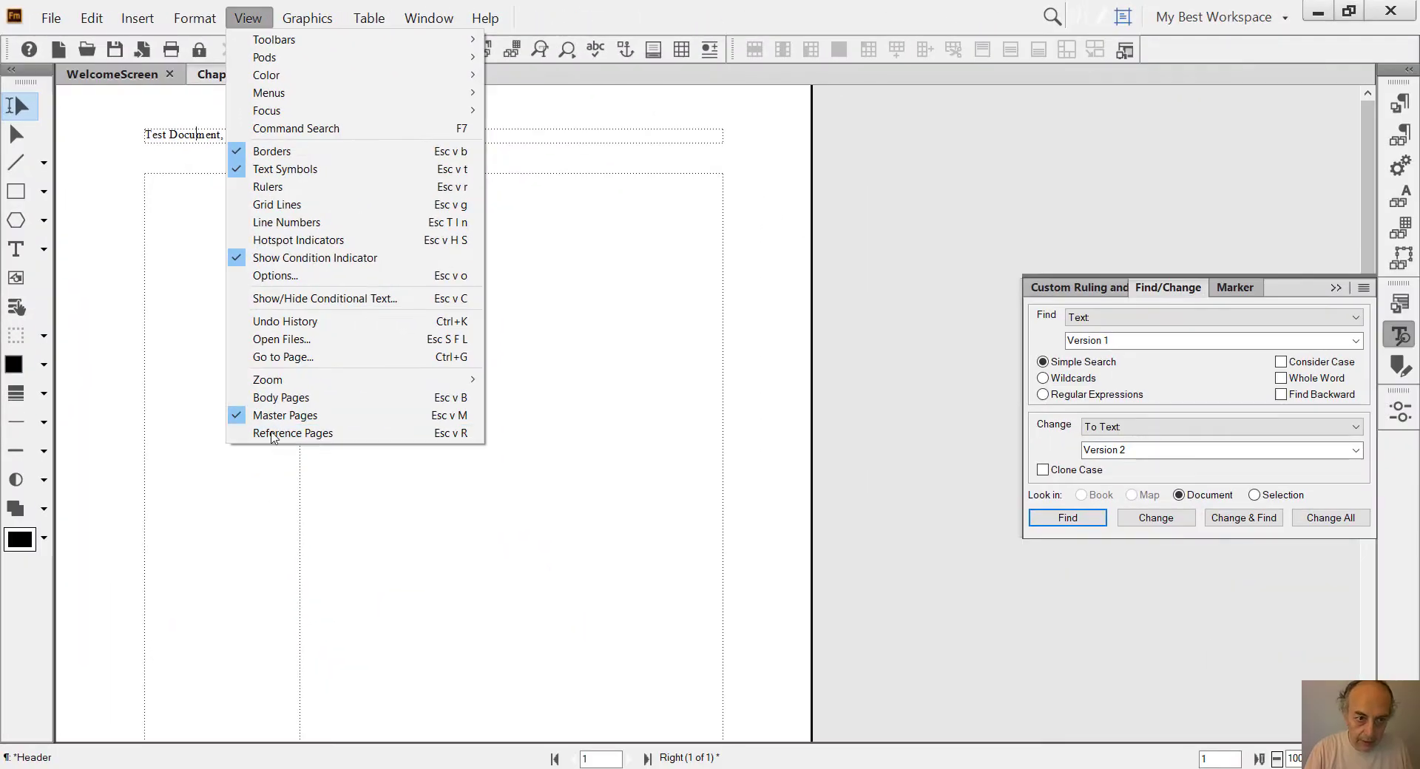
pyautogui.click(281, 397)
pyautogui.scroll(3, 752, 581)
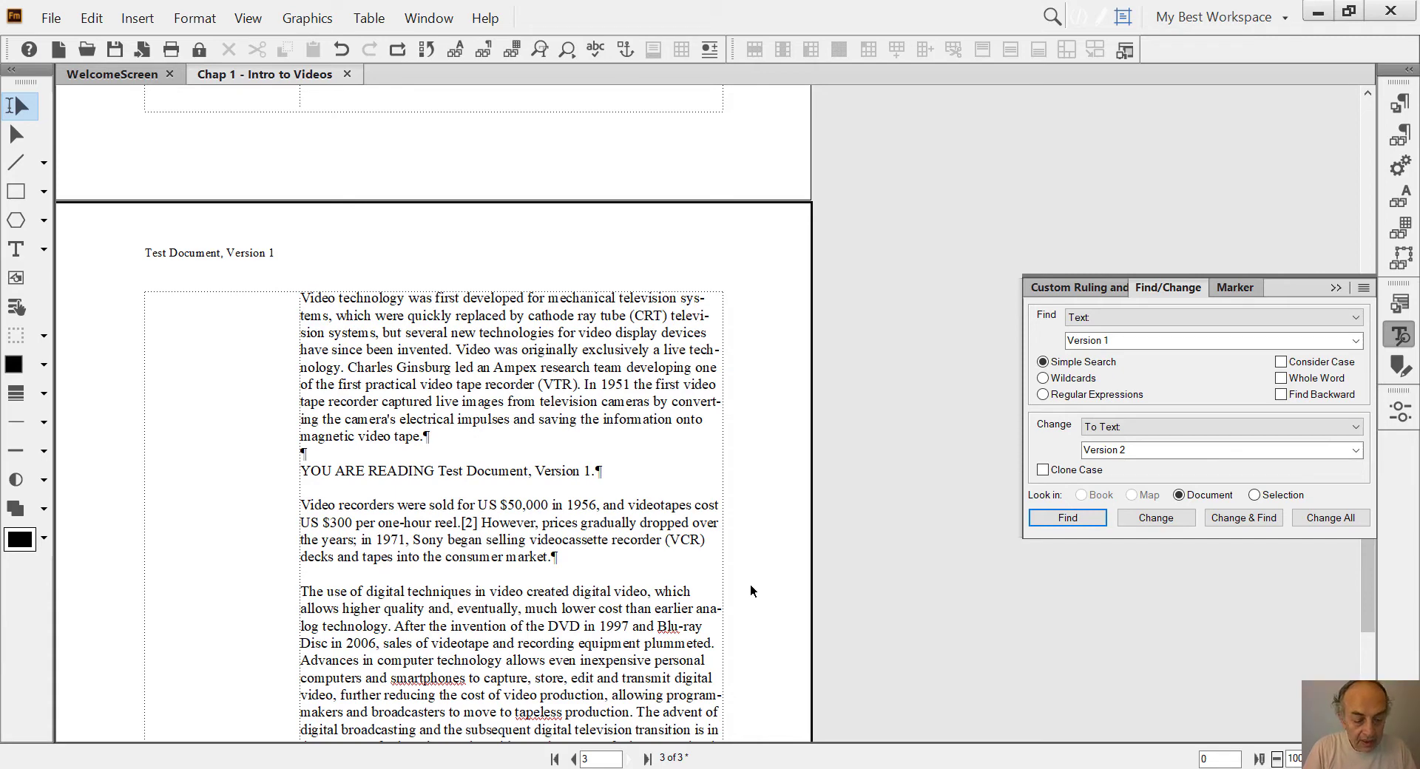
# - Start a new user variable named DocumentTitle
pyautogui.press('Escape')
pyautogui.press('s')
pyautogui.press('v')
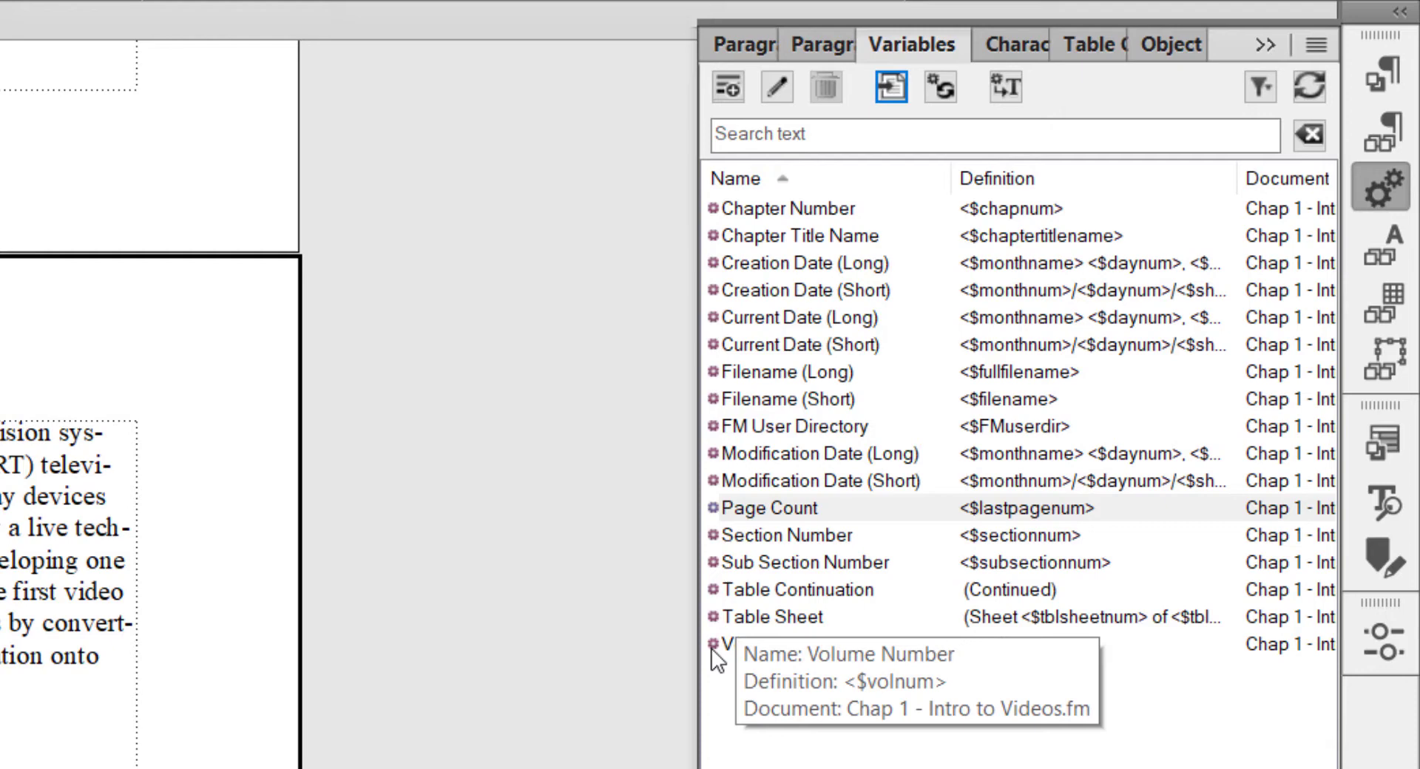
pyautogui.click(726, 87)
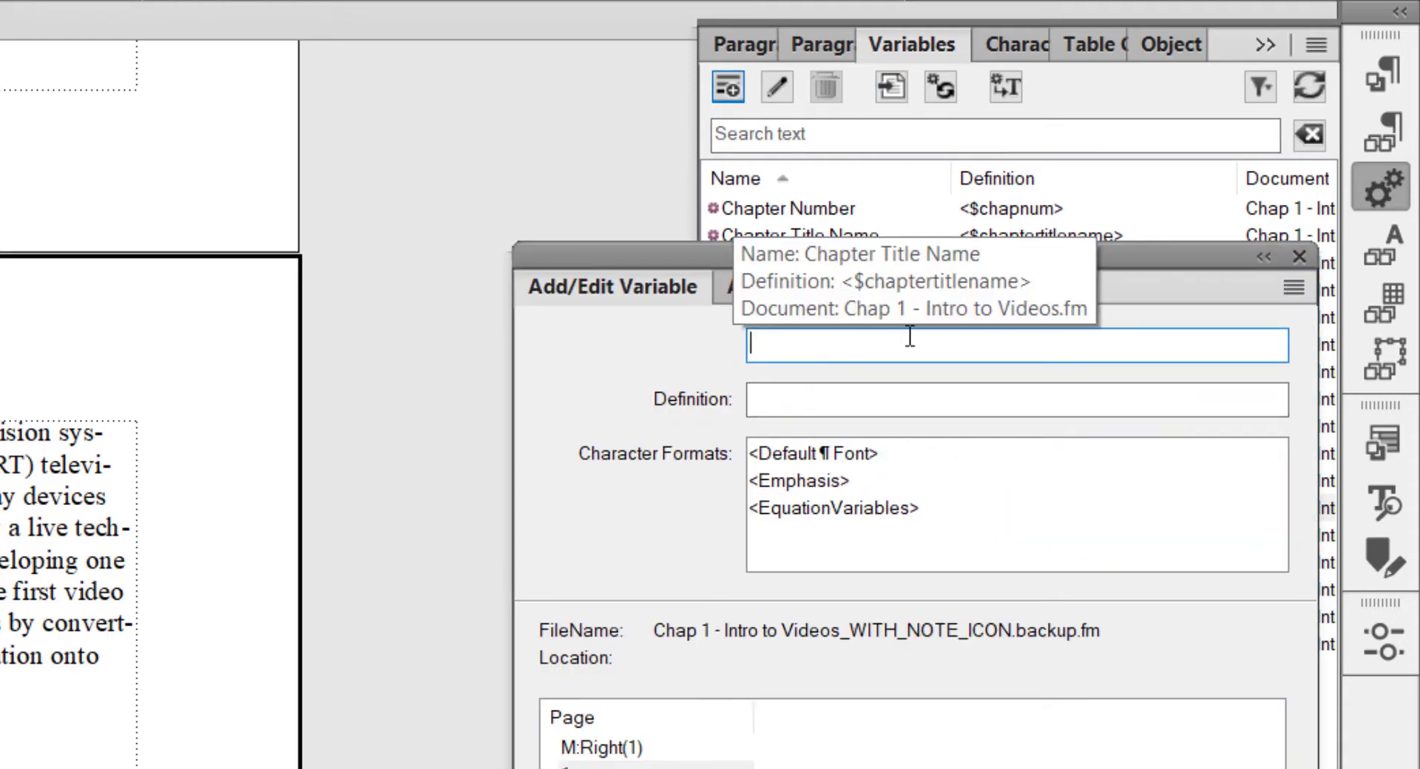
pyautogui.write('Document')
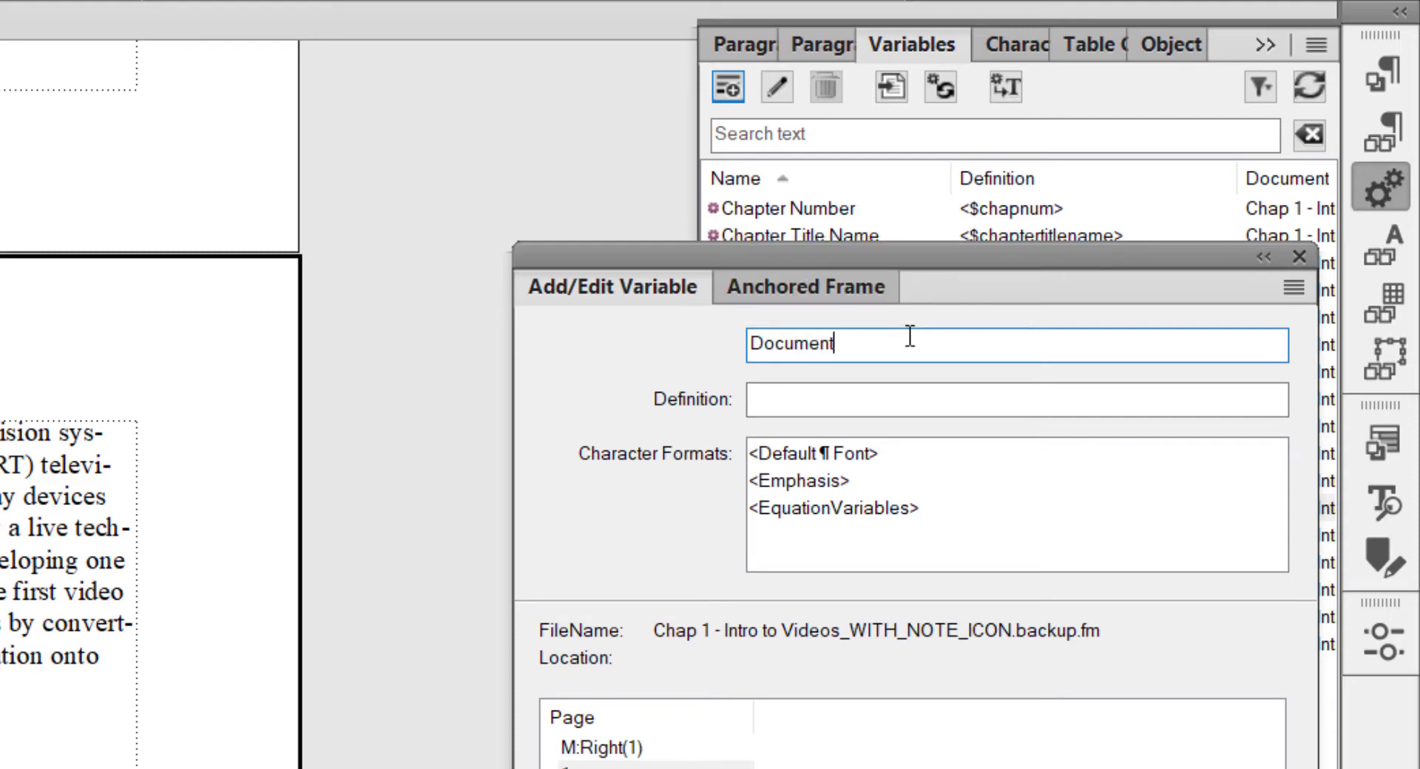
pyautogui.write('Title')
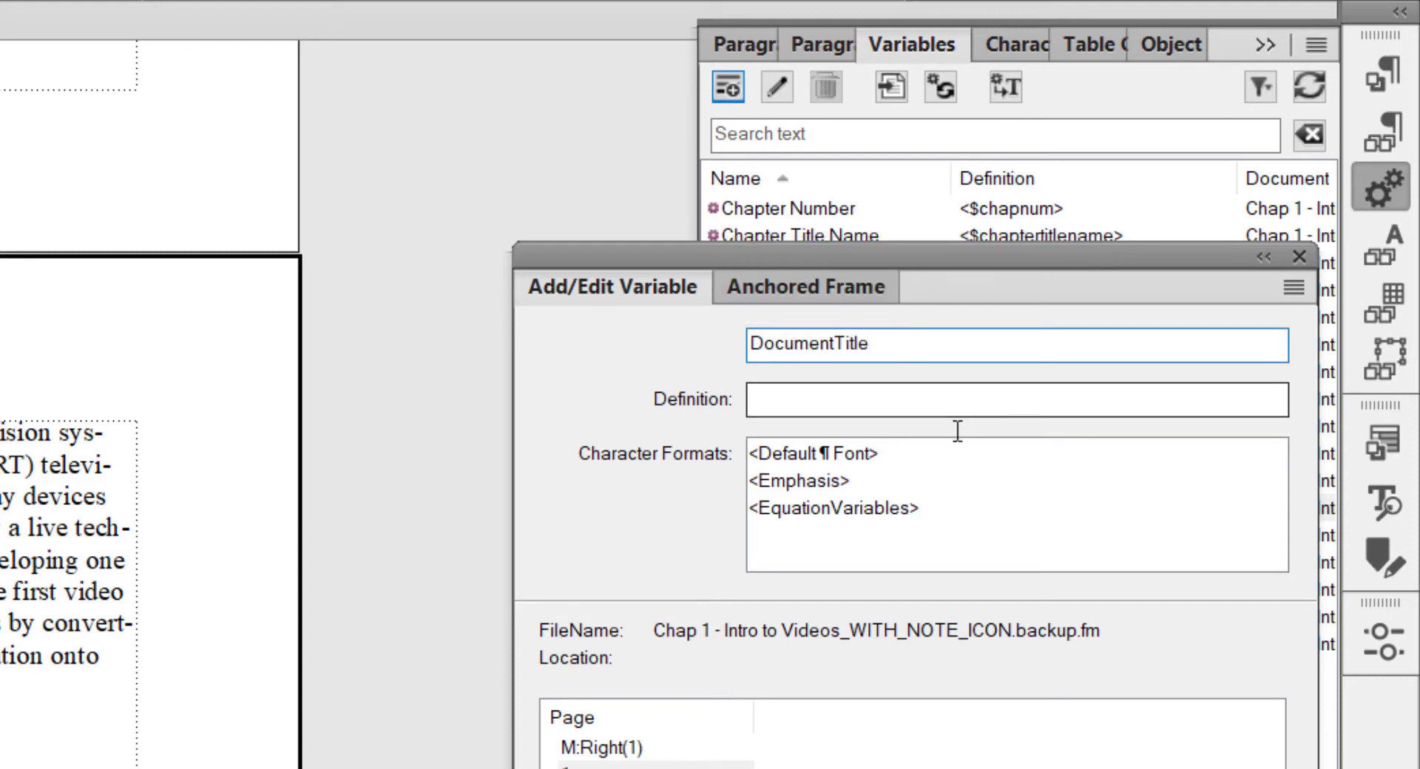
# - Define DocumentTitle as the author's first name in the possessive plus "Introduction to Video History, Version 1", and add it to the document
pyautogui.click(959, 399)
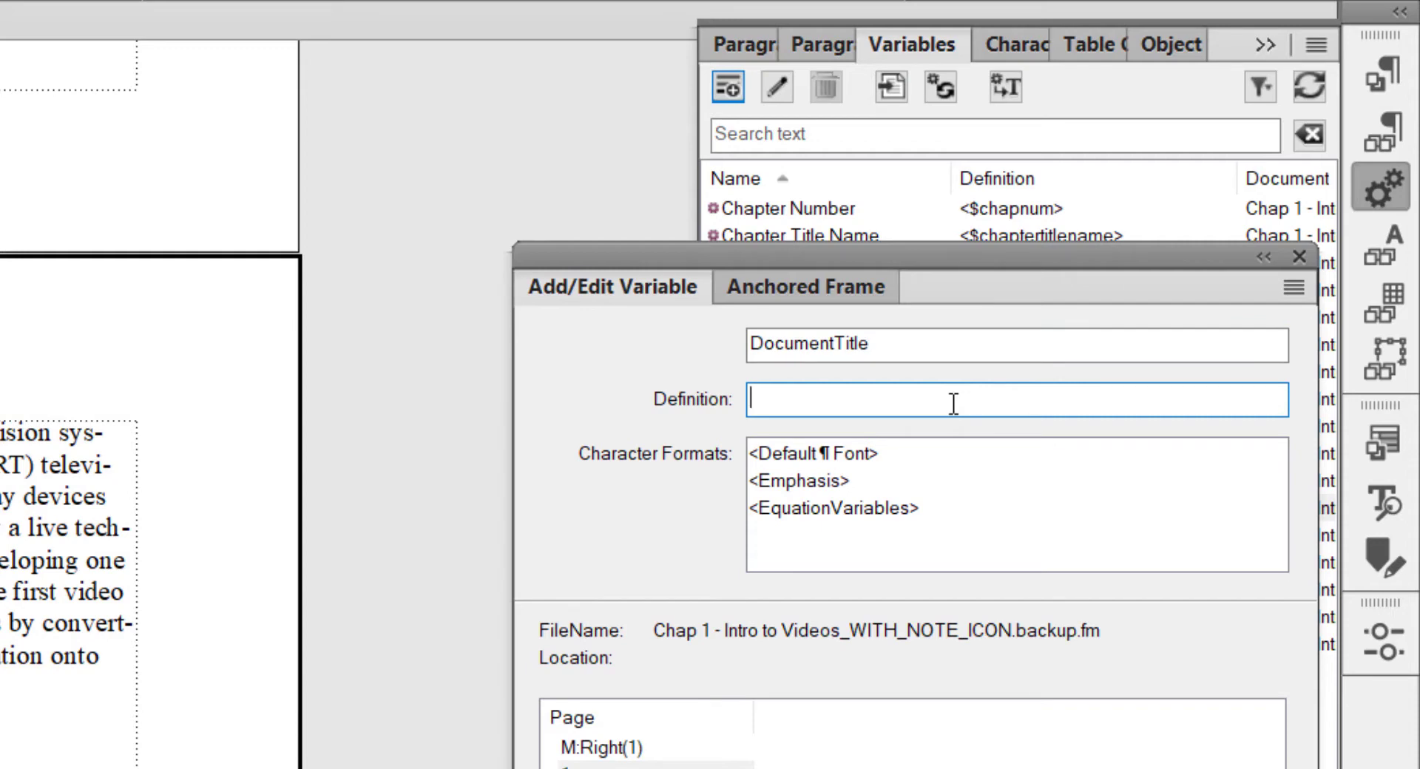
pyautogui.write("Ugur's Introduction")
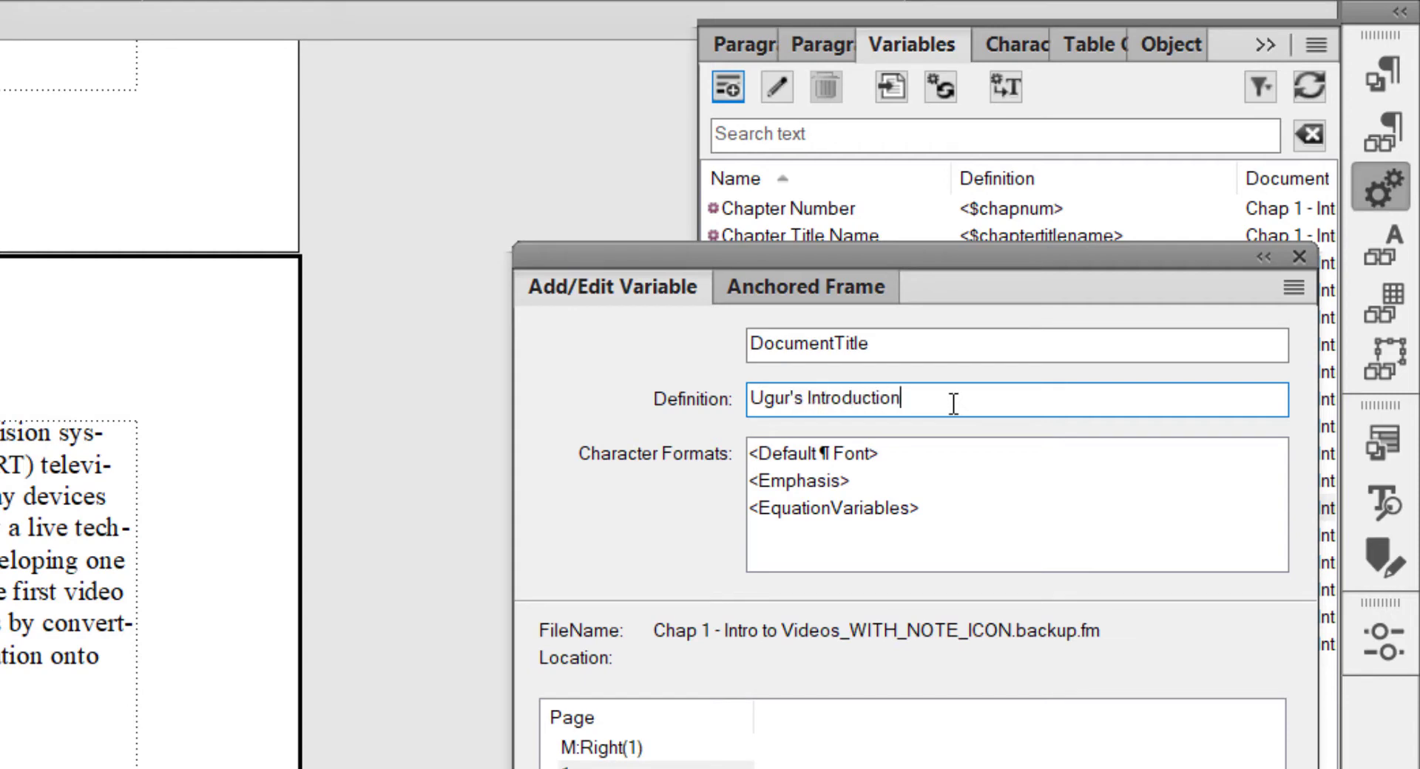
pyautogui.write(' to Video History, ')
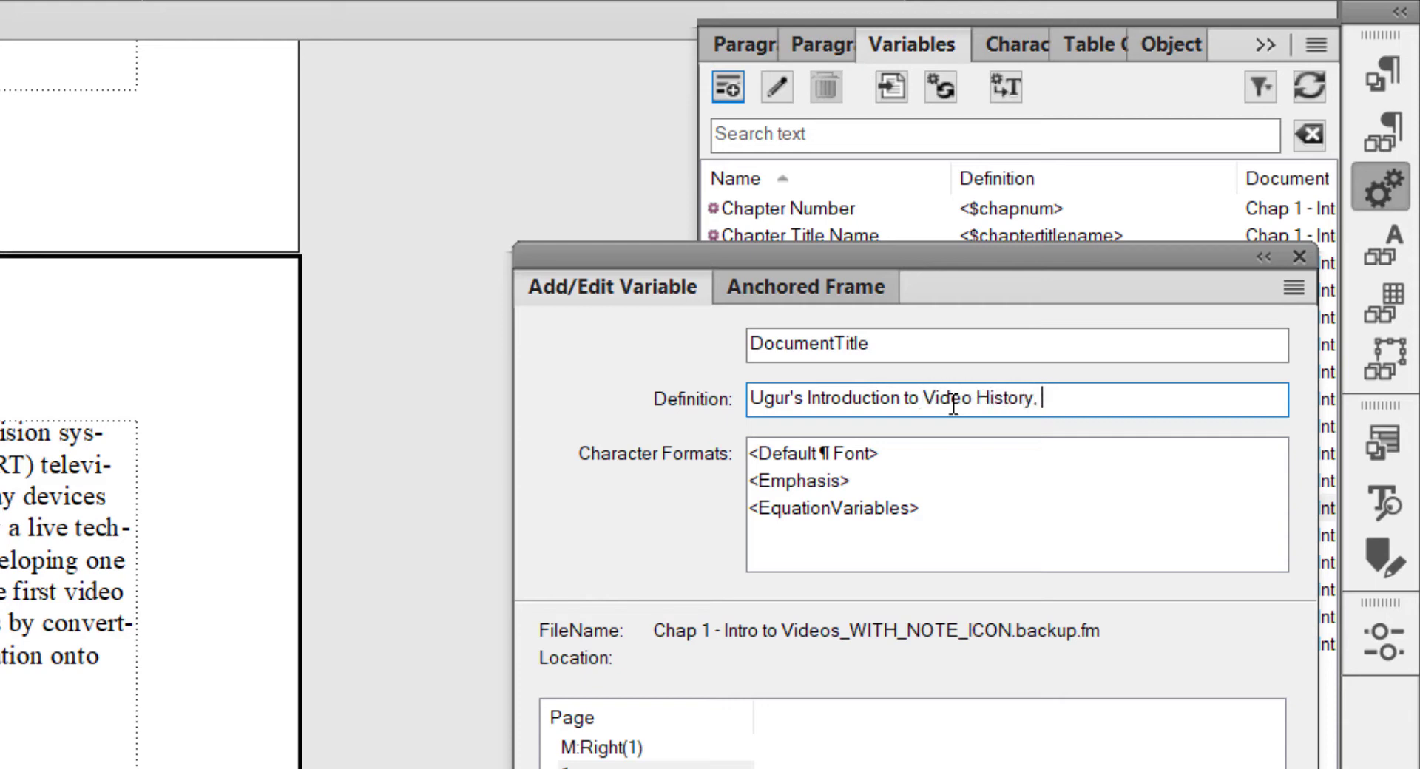
pyautogui.write('Version 1')
pyautogui.moveTo(1134, 399); pyautogui.dragTo(712, 469)
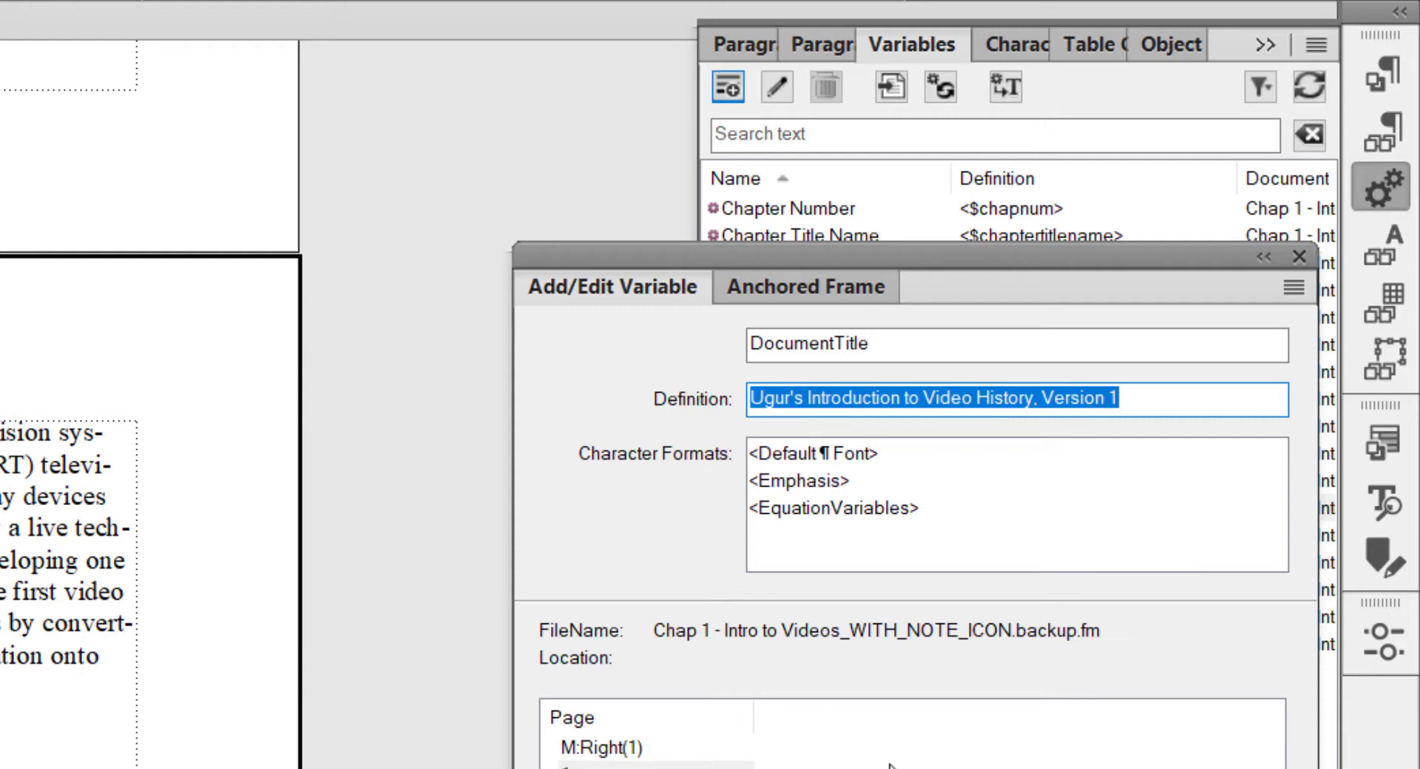
pyautogui.press('Return')
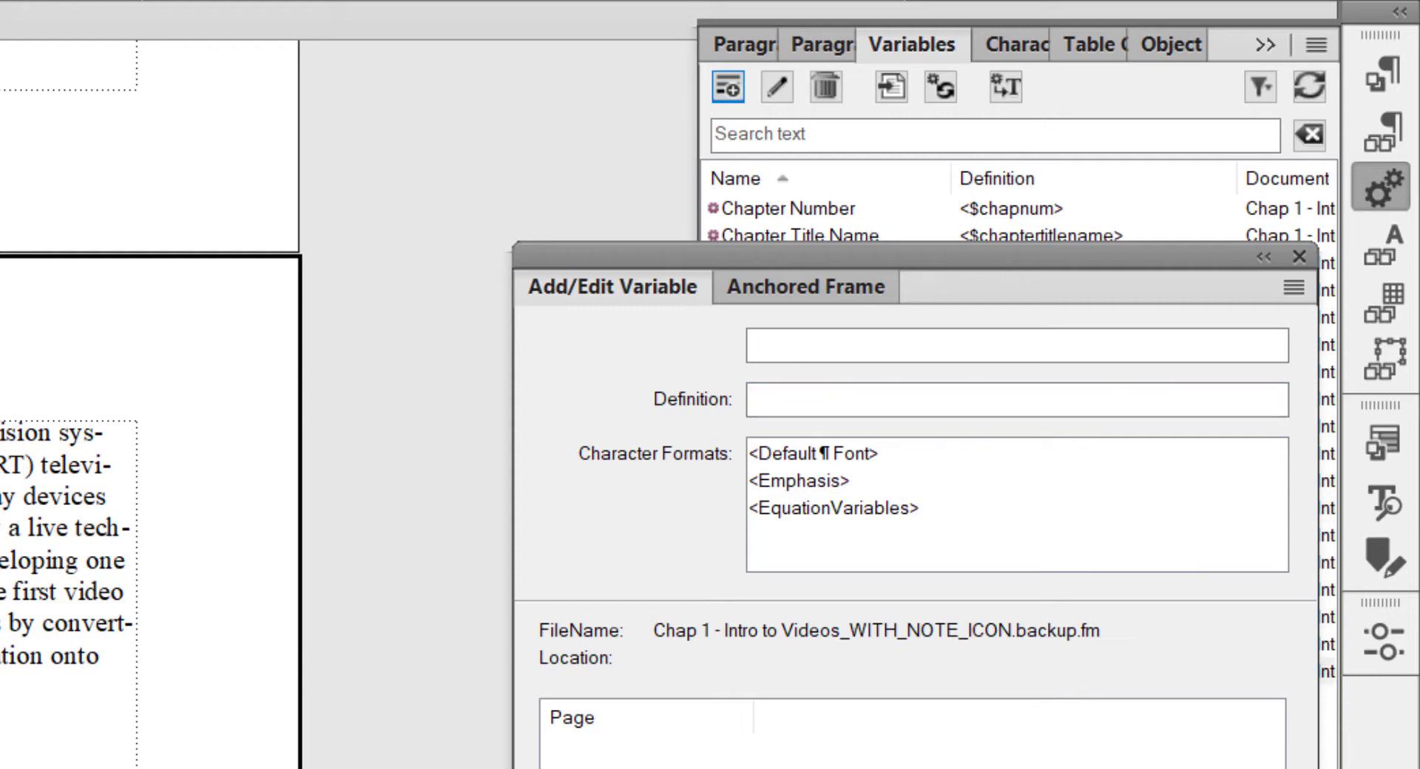
pyautogui.click(1298, 256)
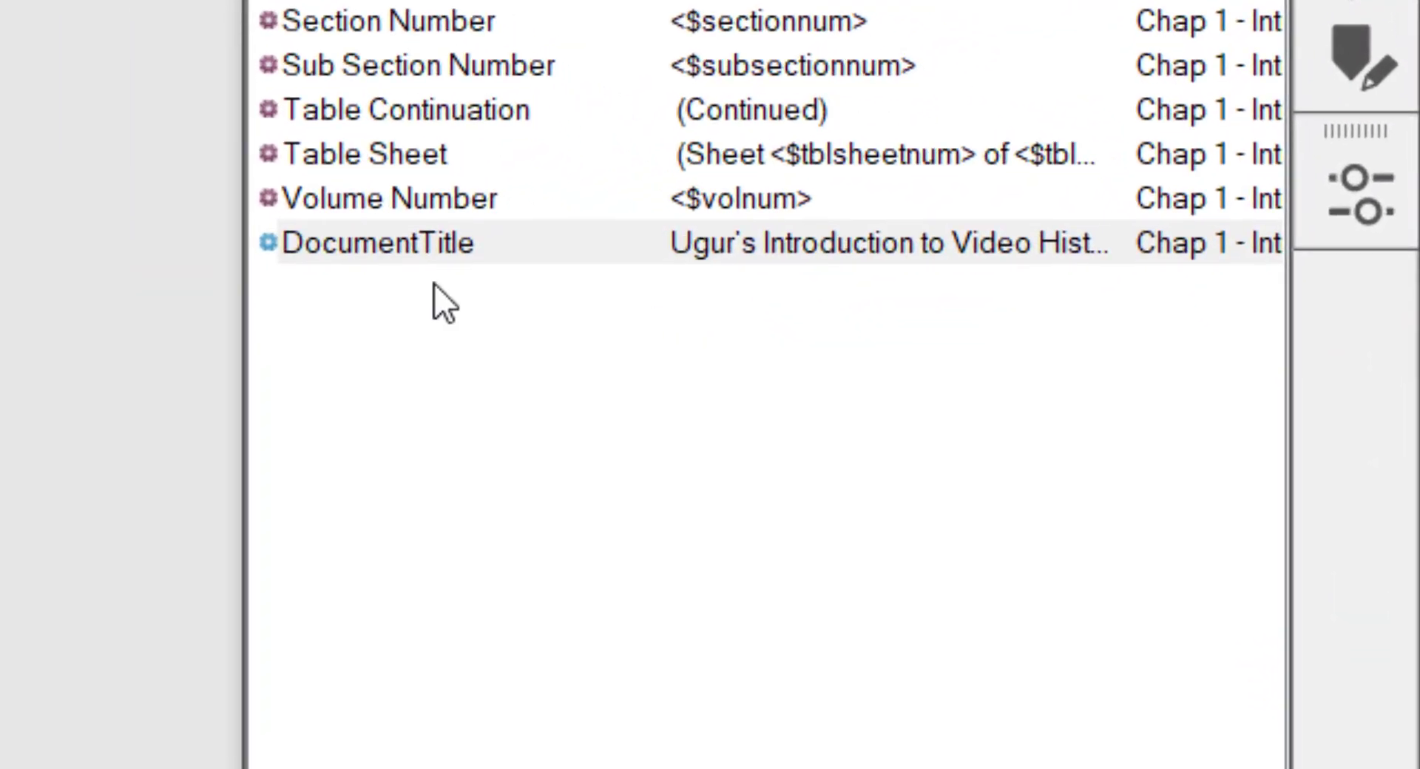
# - Replace "Test Document, Version 1" in the "YOU ARE READING" lines on pages 3 and 2 with the DocumentTitle variable
pyautogui.moveTo(437, 252)
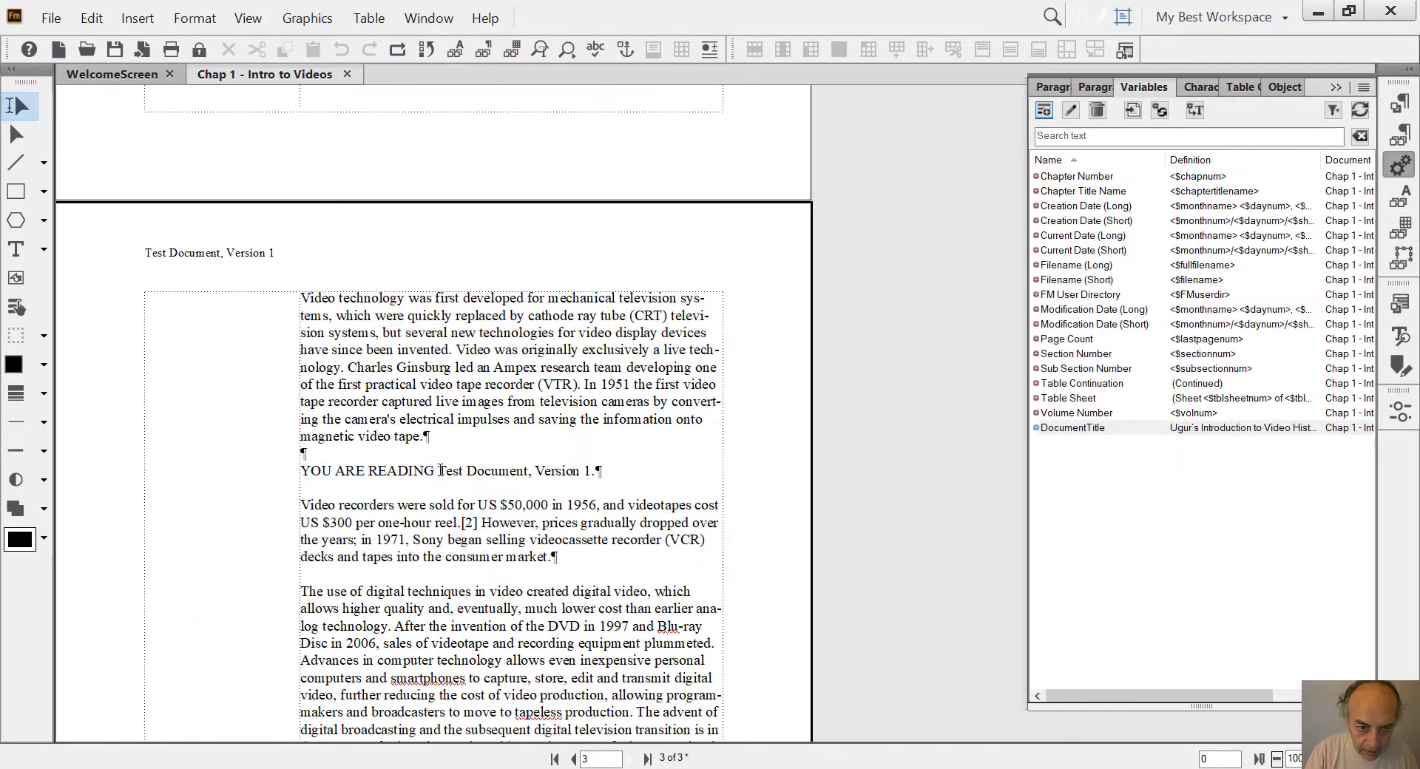
pyautogui.moveTo(439, 471); pyautogui.dragTo(592, 471)
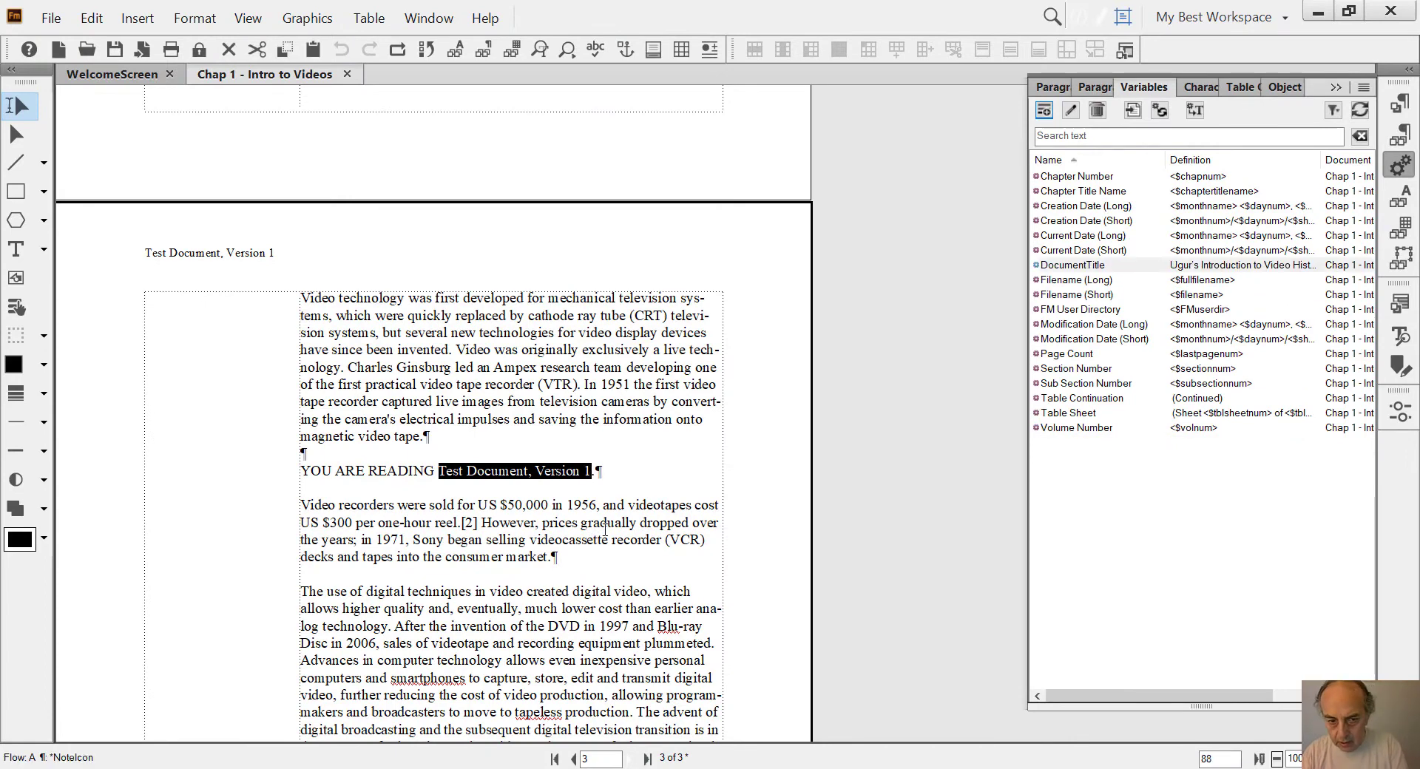
pyautogui.press('Delete')
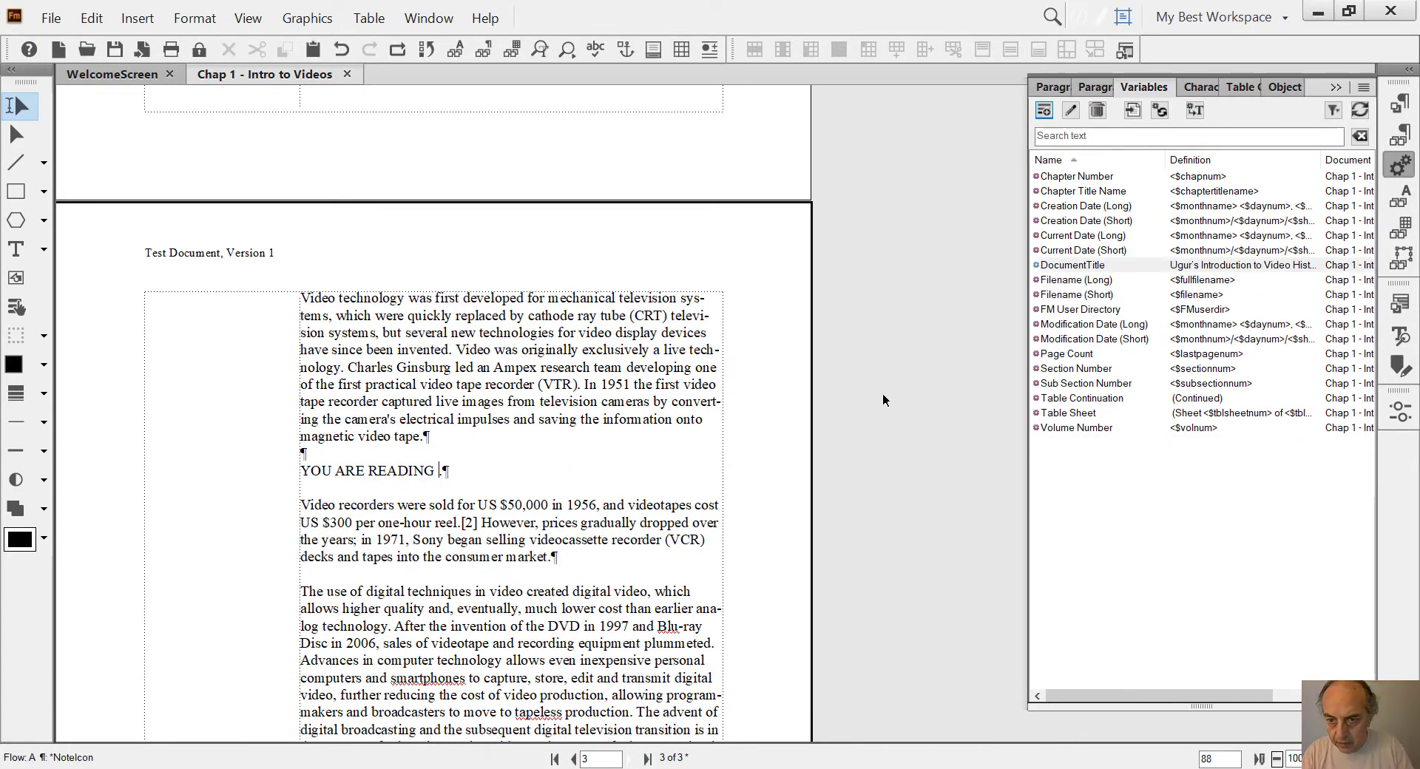
pyautogui.click(1072, 265)
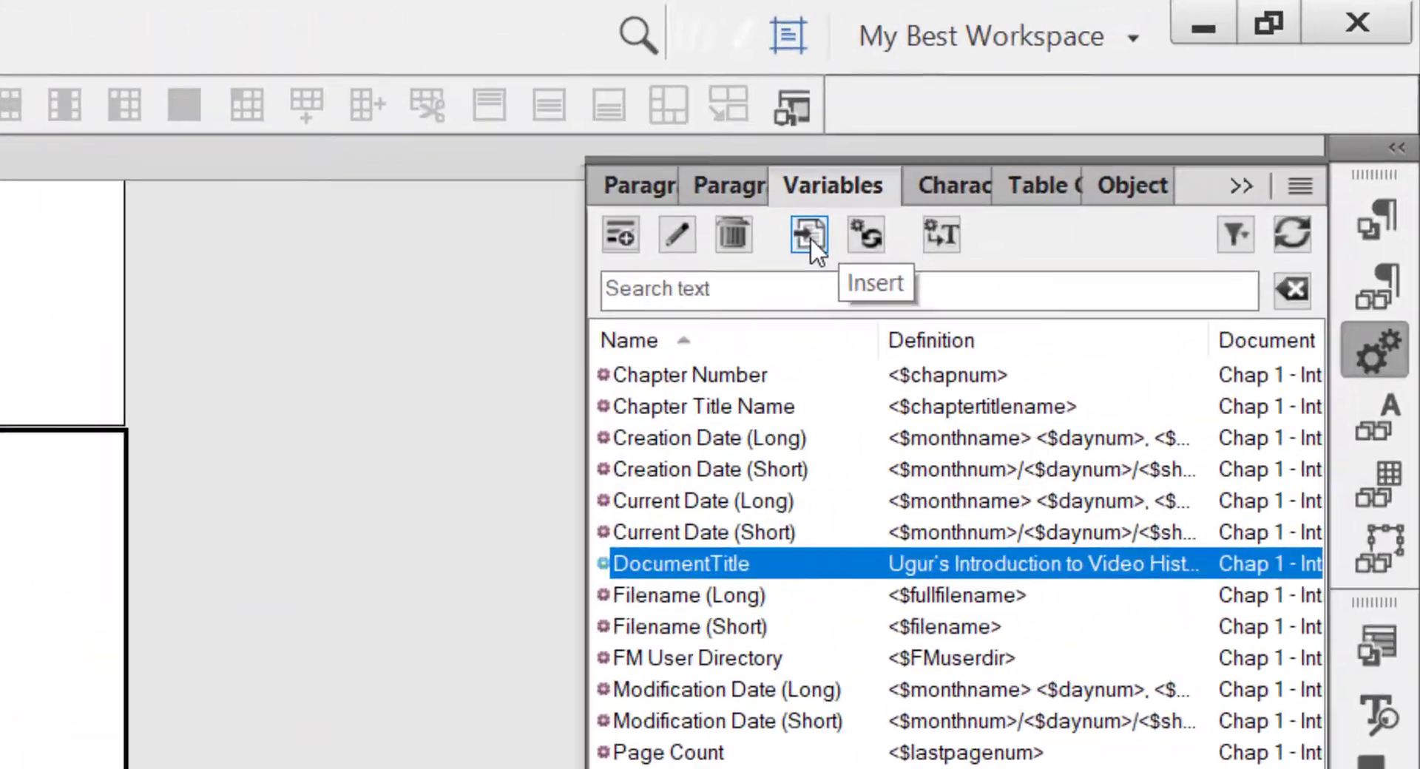
pyautogui.click(1132, 110)
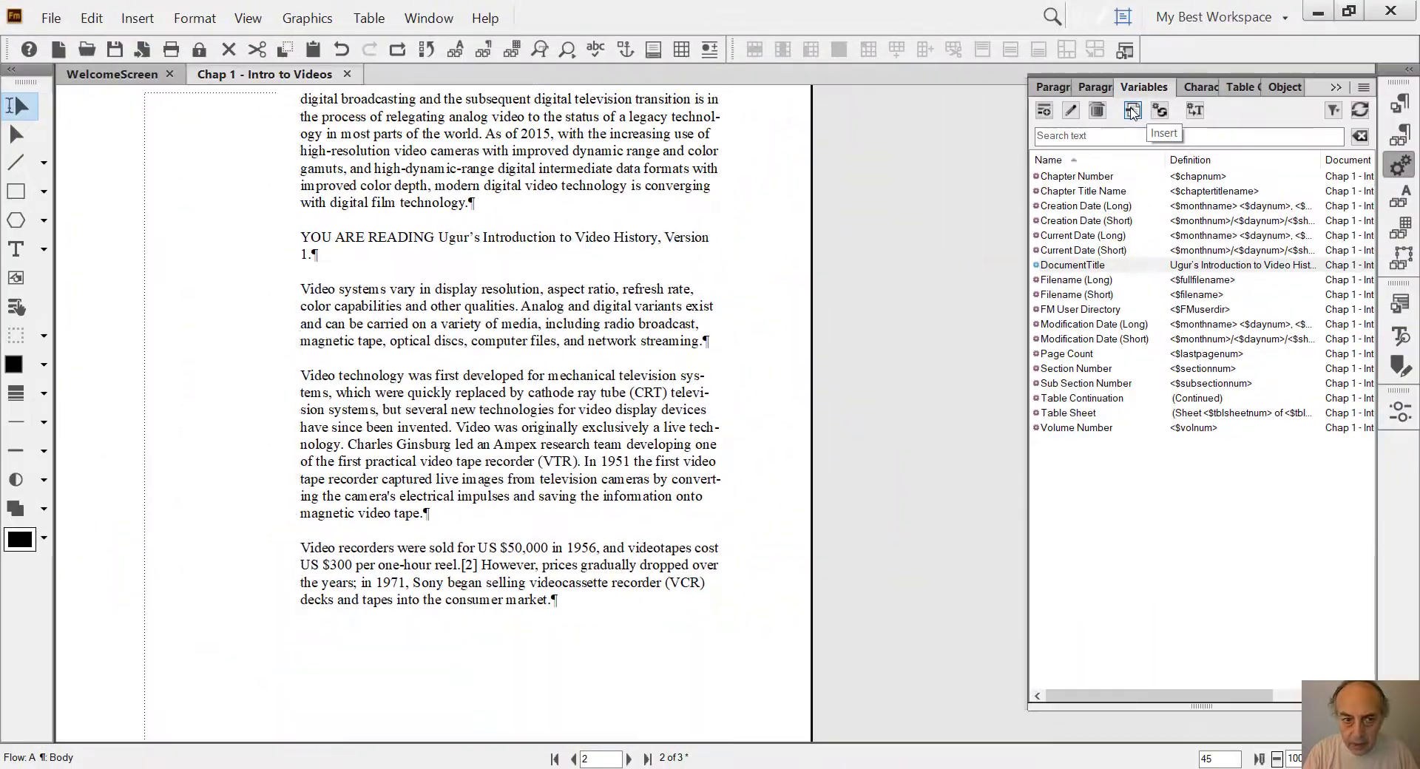
# - Replace "Test Document, Version 1" in the Right master page header with the DocumentTitle variable
pyautogui.click(266, 21)
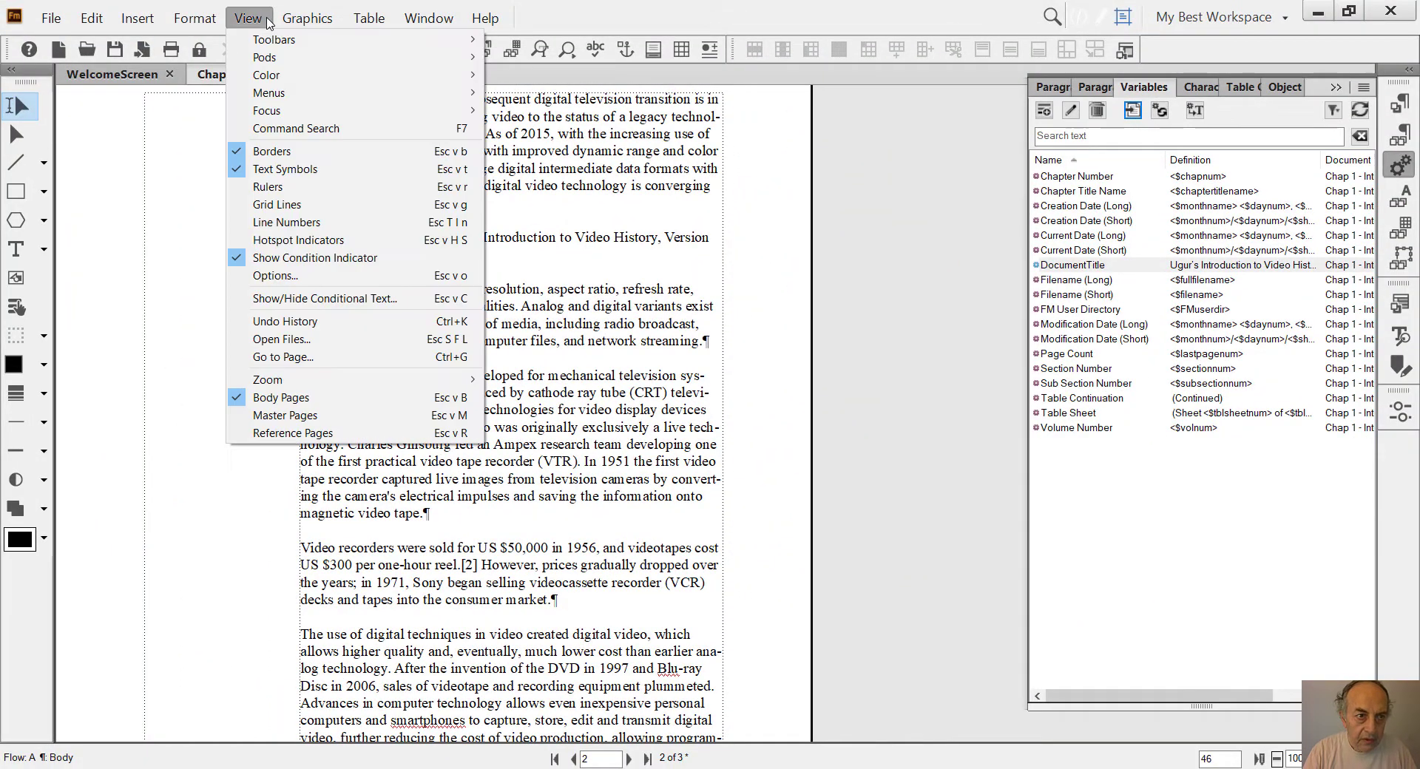
pyautogui.click(283, 415)
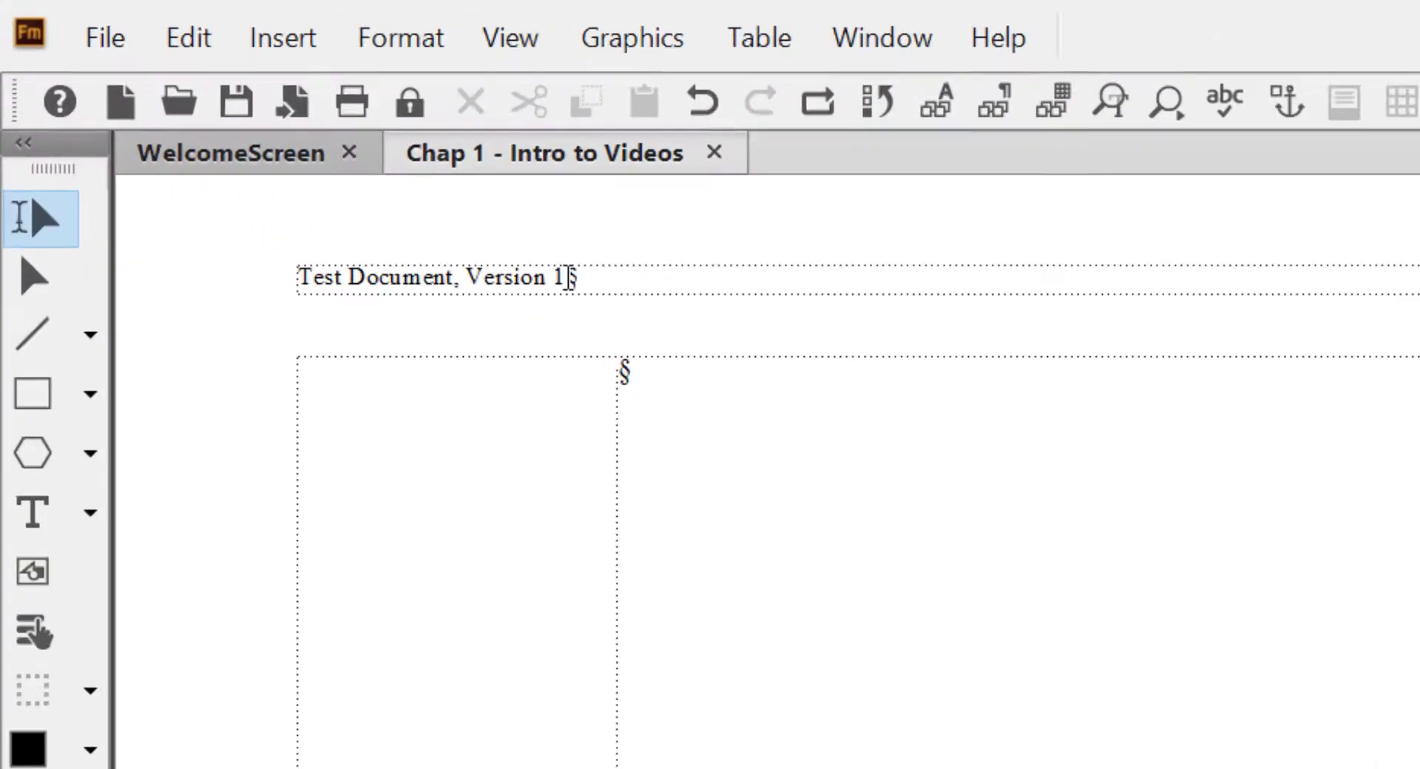
pyautogui.moveTo(275, 134); pyautogui.dragTo(48, 126)
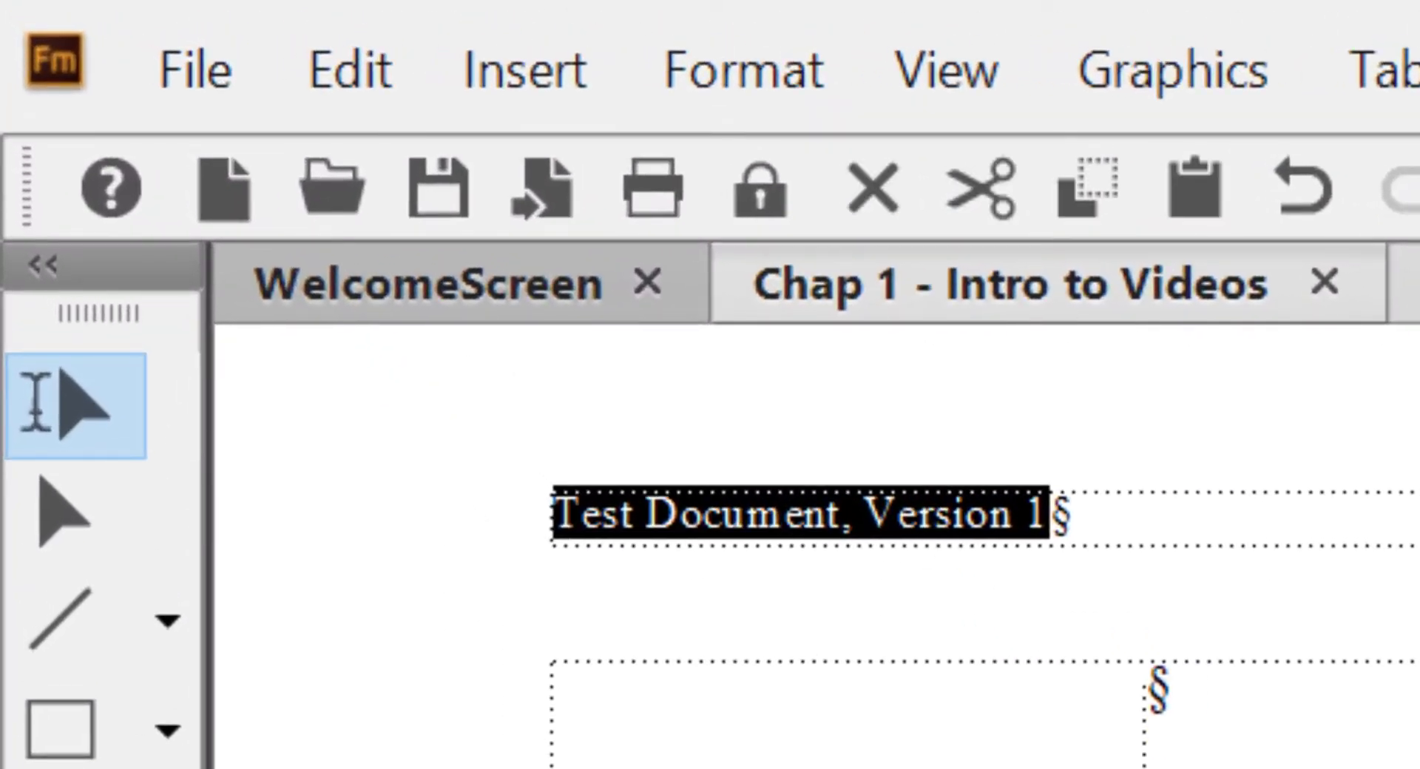
pyautogui.write("Ugur's Introduction to Video History, Version 1")
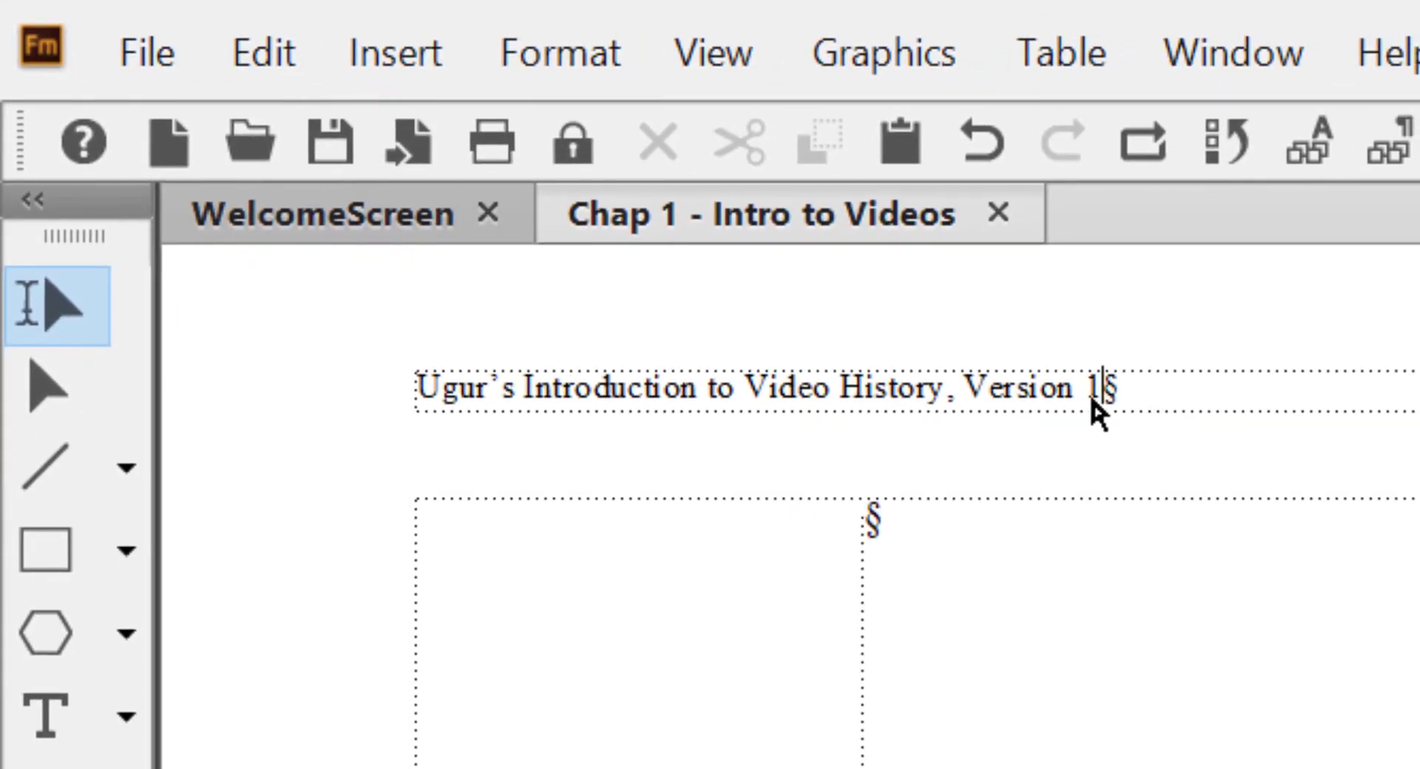
# - Apply the Tw Cen MT Condensed Extra Bold font to the master page header paragraph, and close the Paragraph Designer
pyautogui.moveTo(1100, 383); pyautogui.dragTo(406, 358)
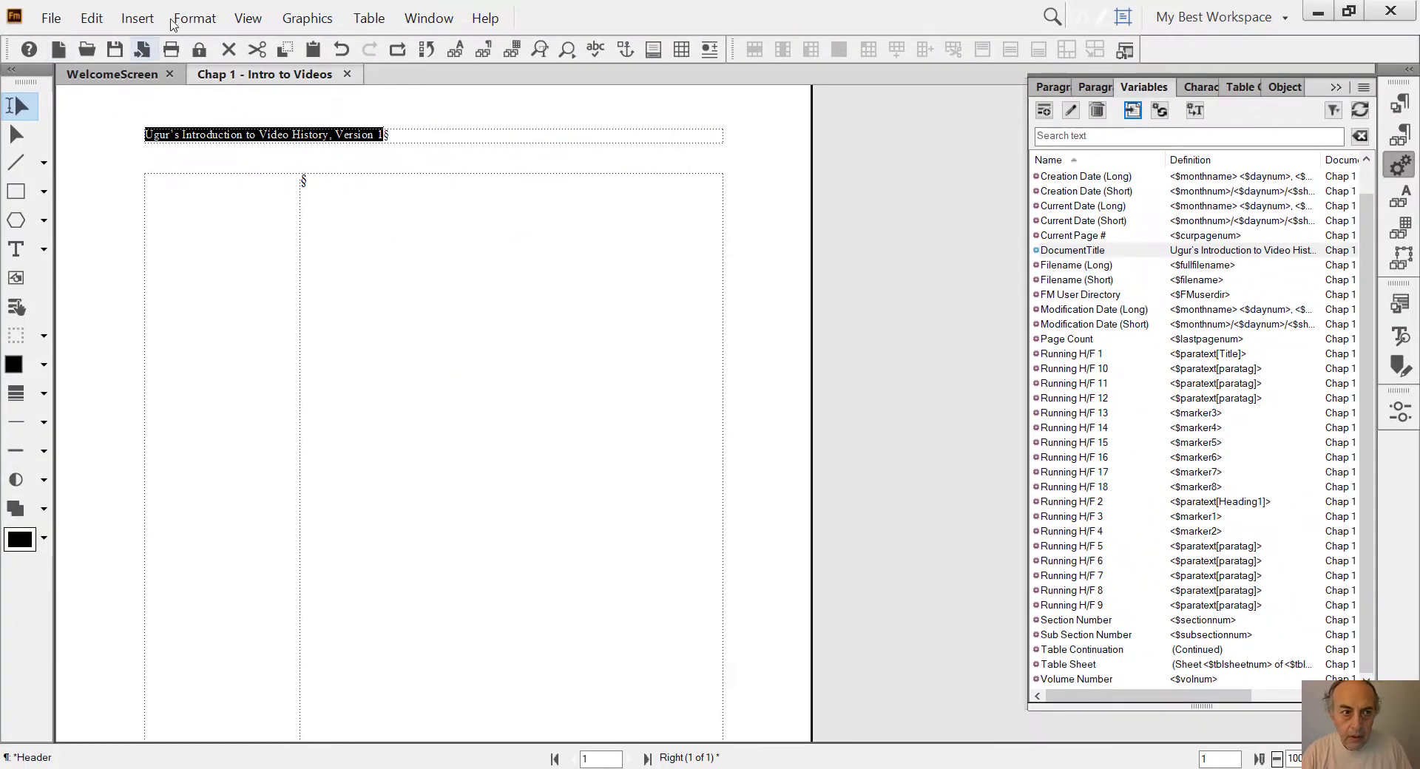
pyautogui.click(319, 35)
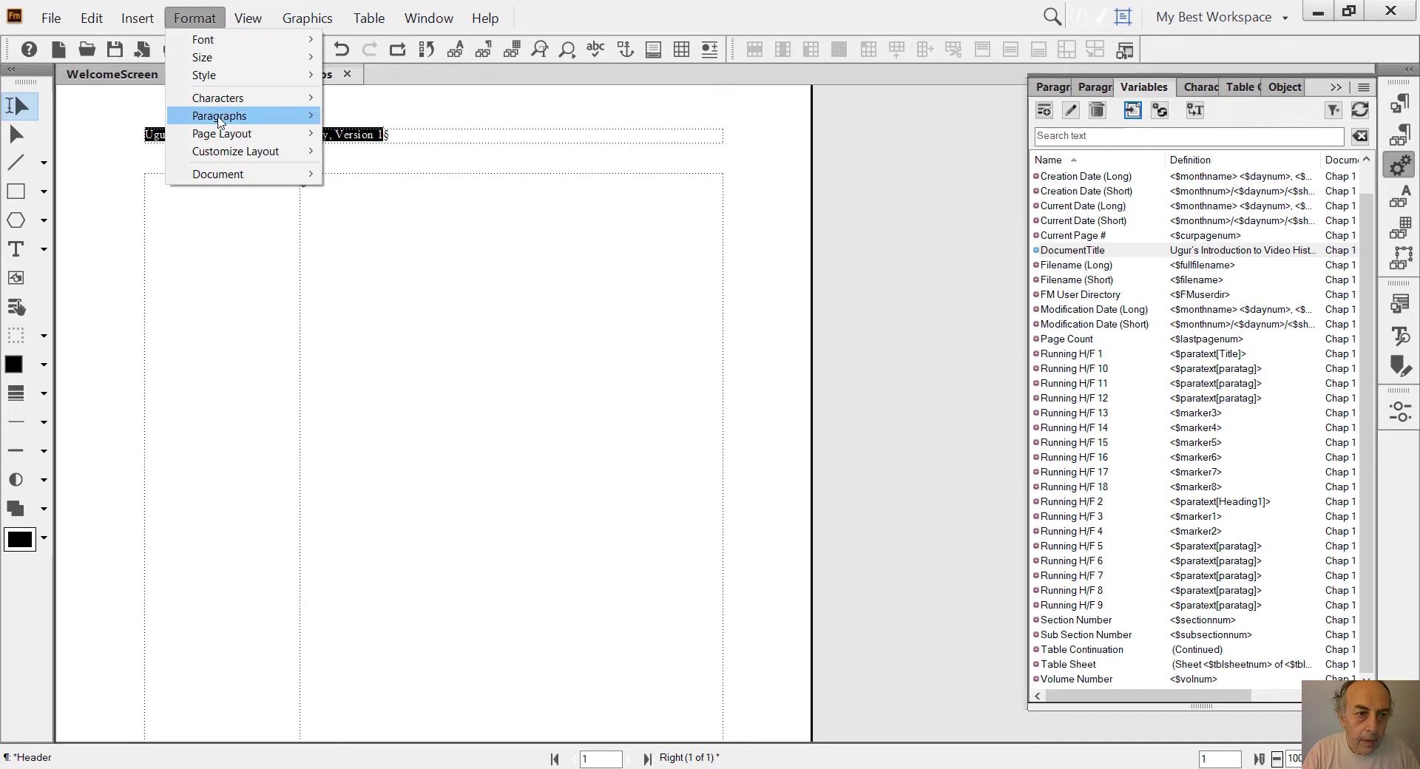
pyautogui.moveTo(222, 116)
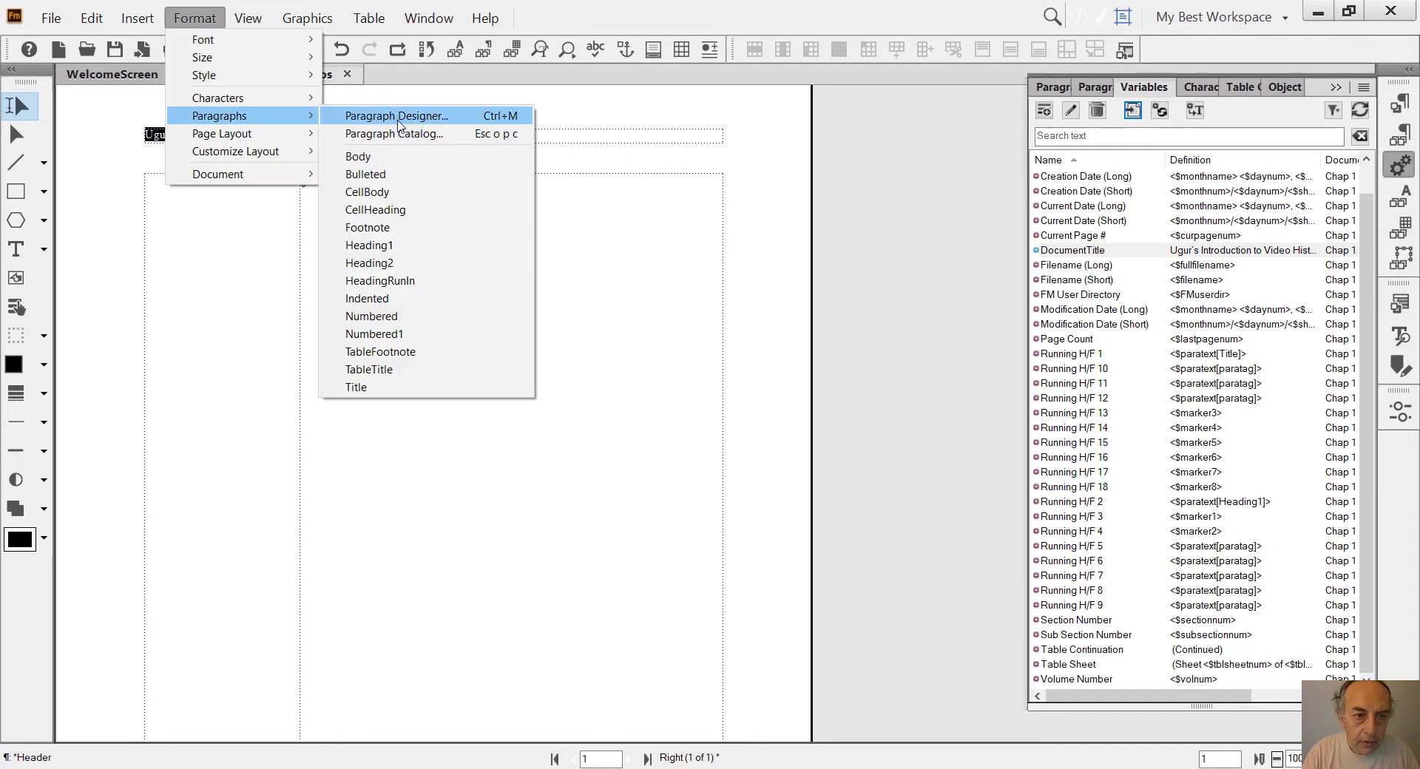
pyautogui.click(396, 116)
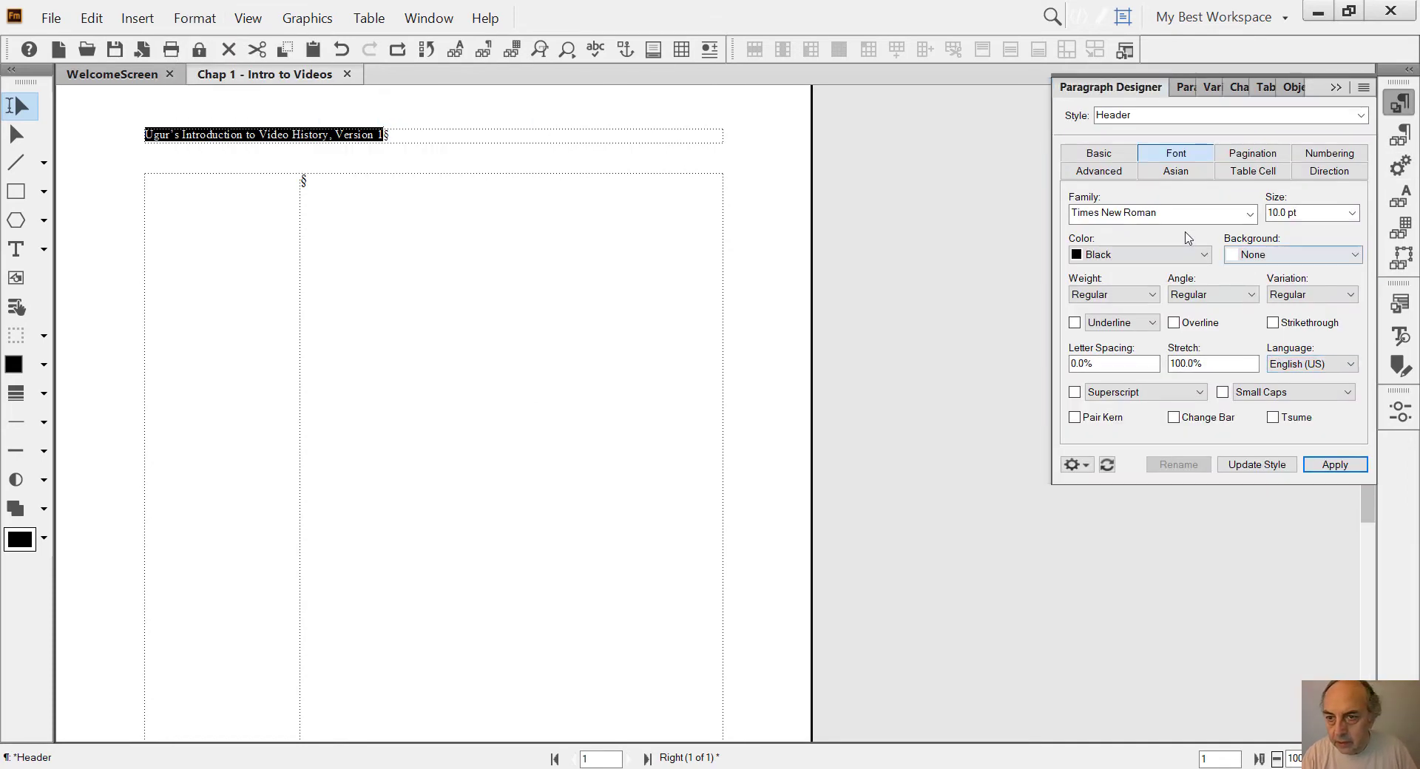
pyautogui.click(1103, 112)
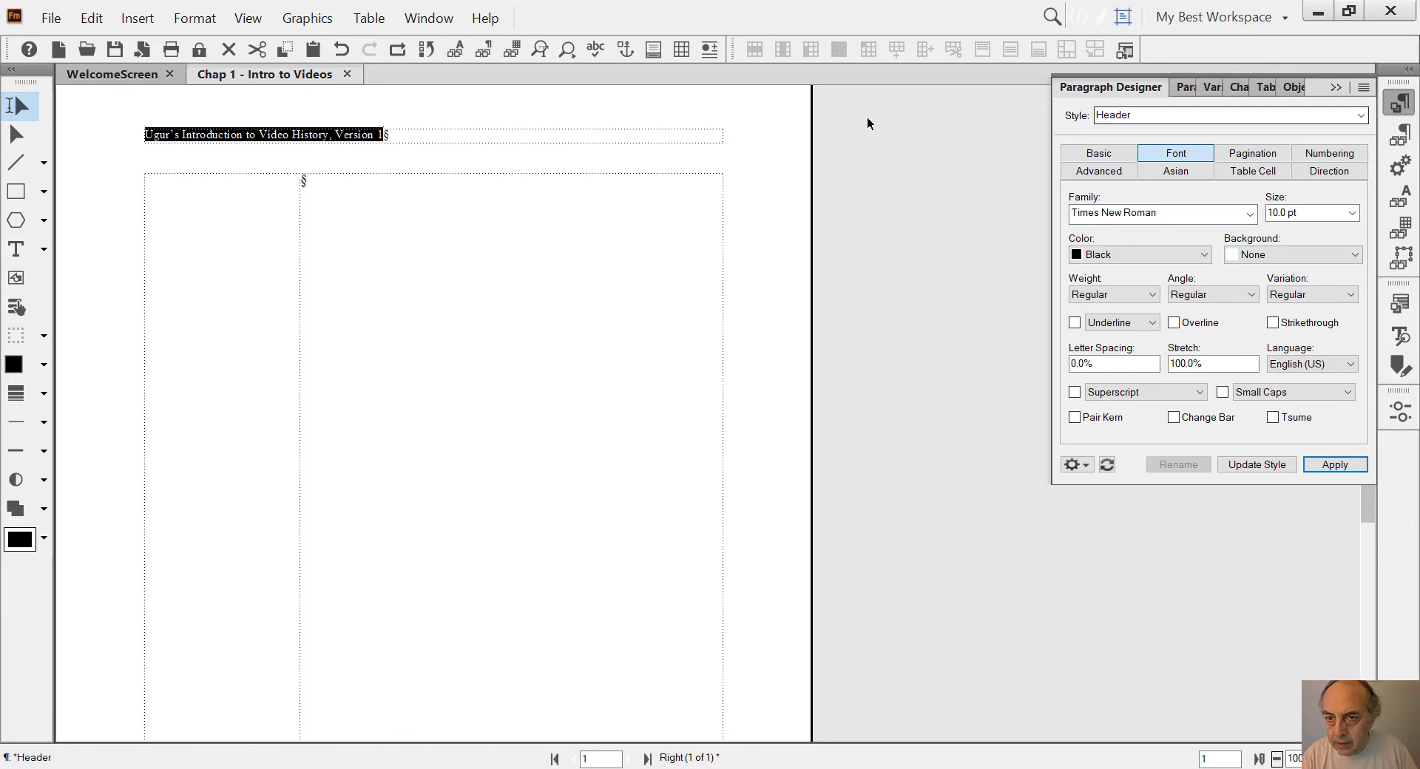
pyautogui.click(1249, 215)
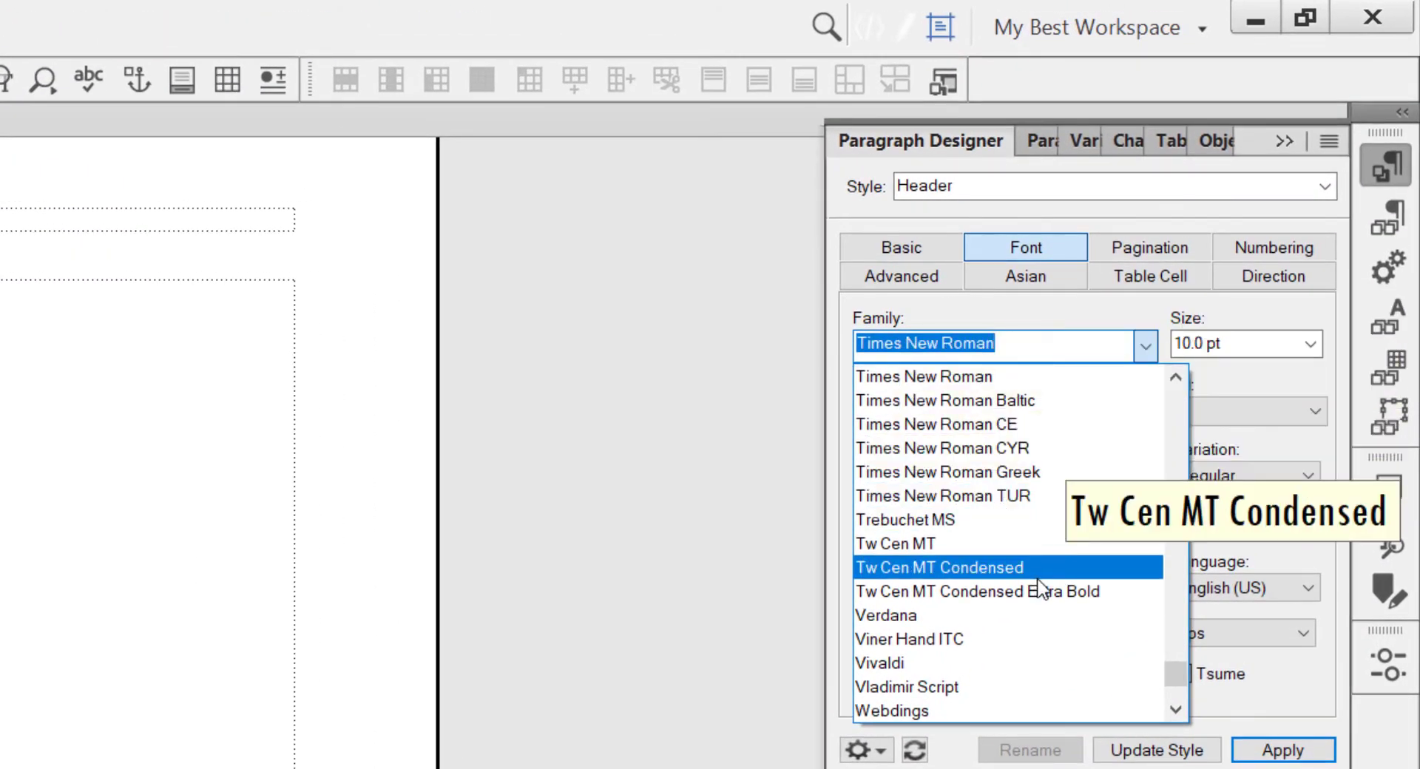
pyautogui.click(1042, 592)
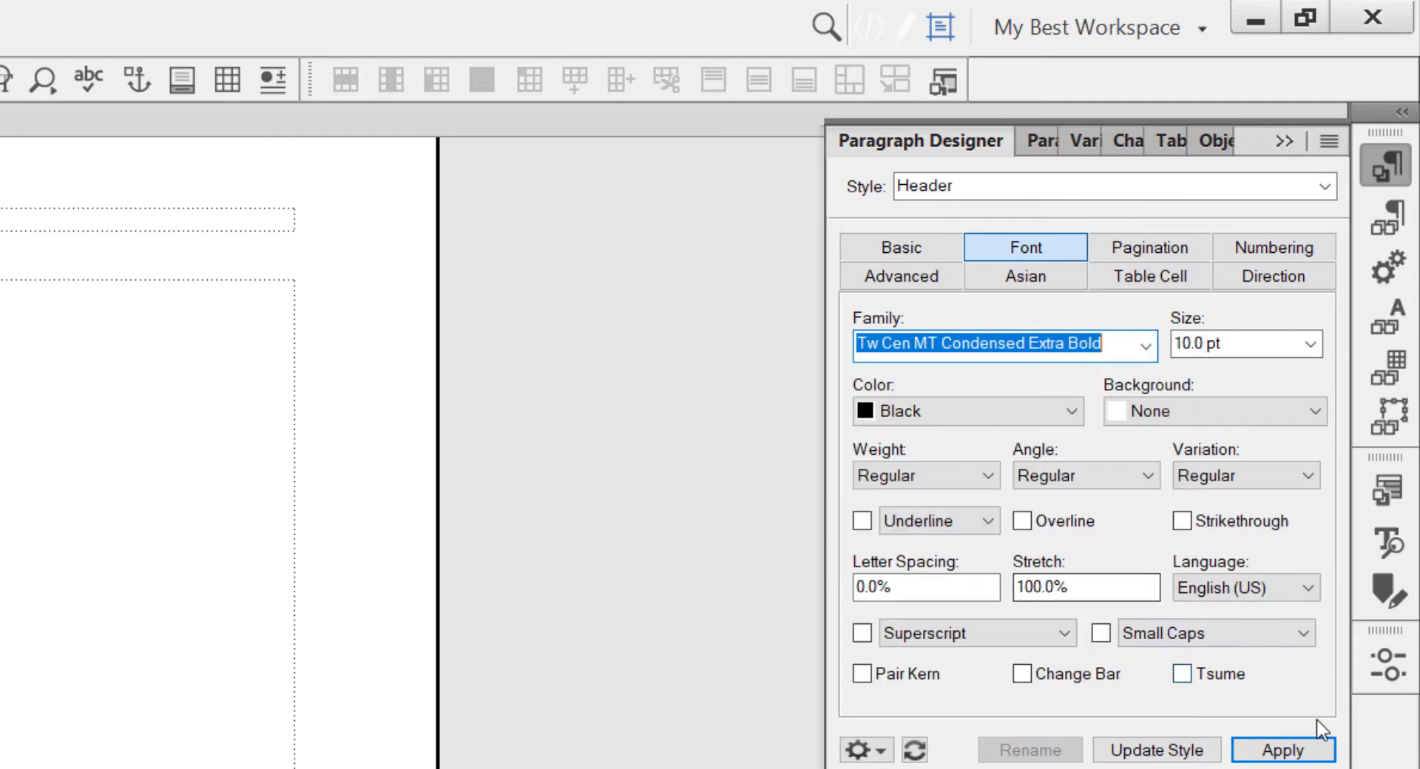
pyautogui.click(1281, 750)
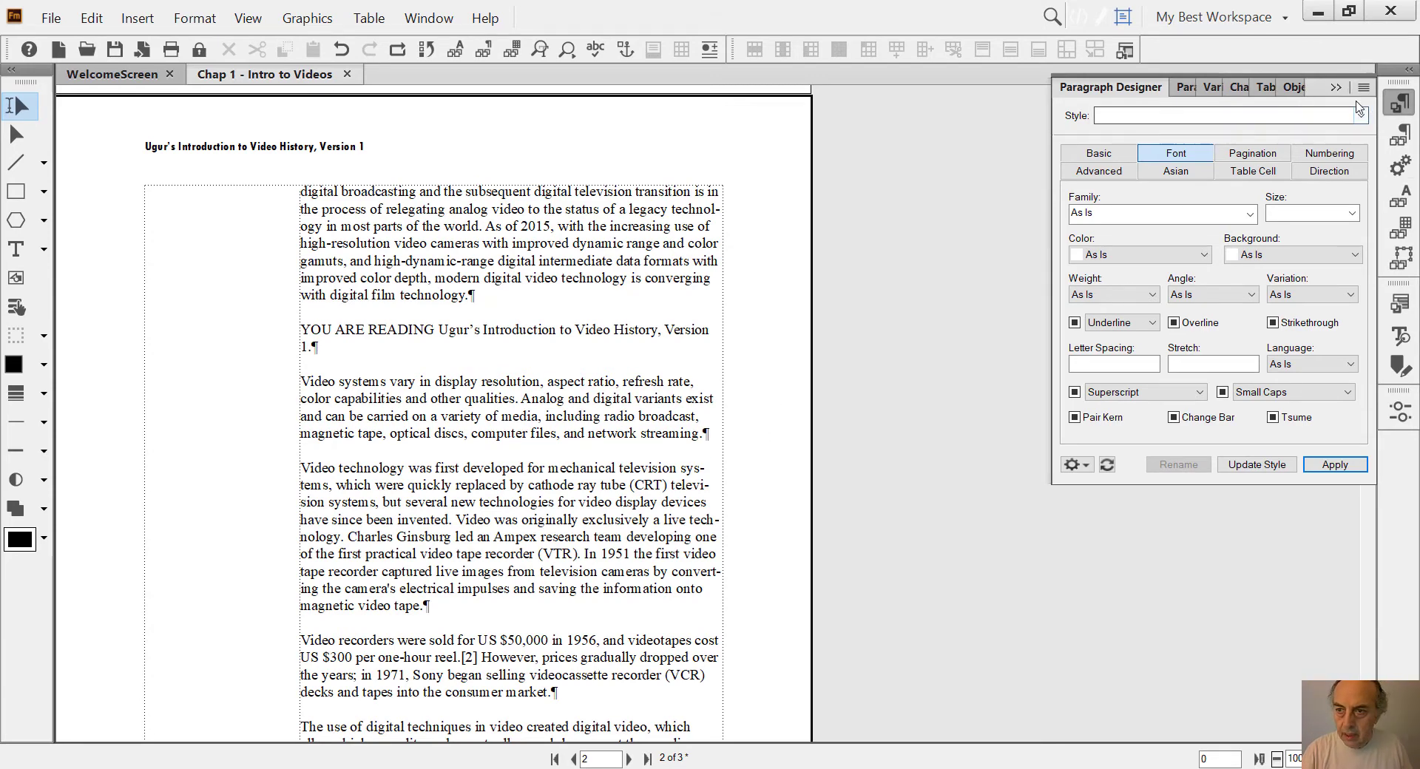
pyautogui.click(1331, 87)
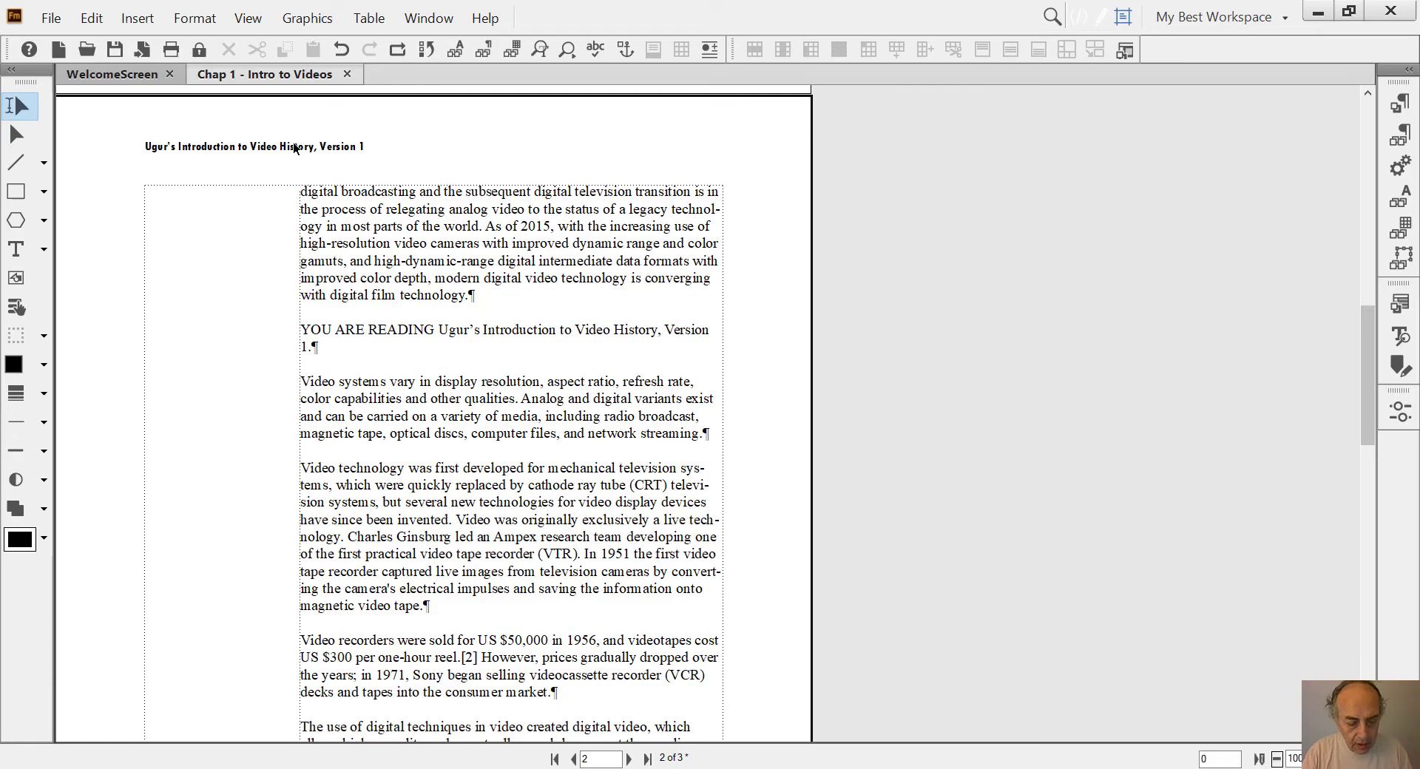
# - Redefine the DocumentTitle variable as "Video History Volume 1, Version 1", apply the edit, and close the variable editor
pyautogui.click(1400, 166)
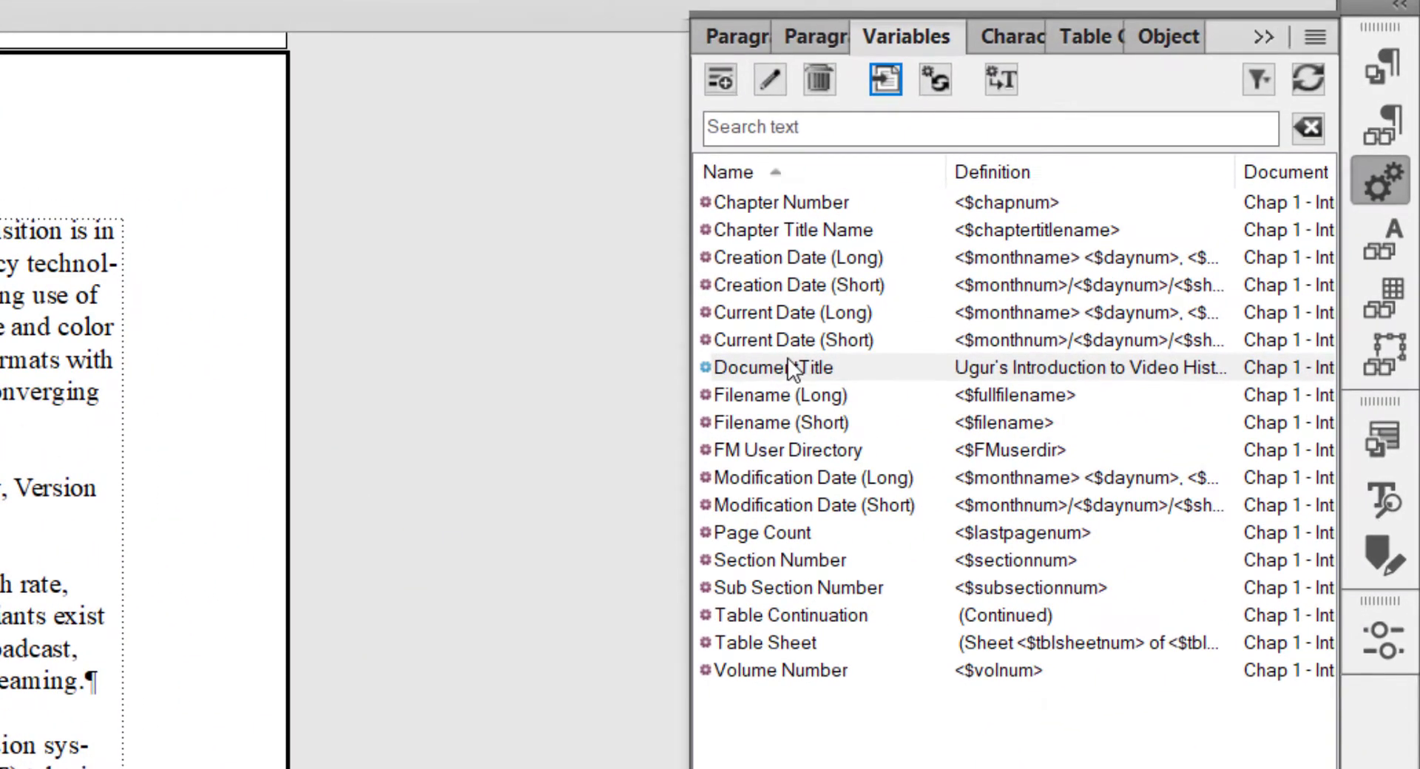
pyautogui.click(937, 316)
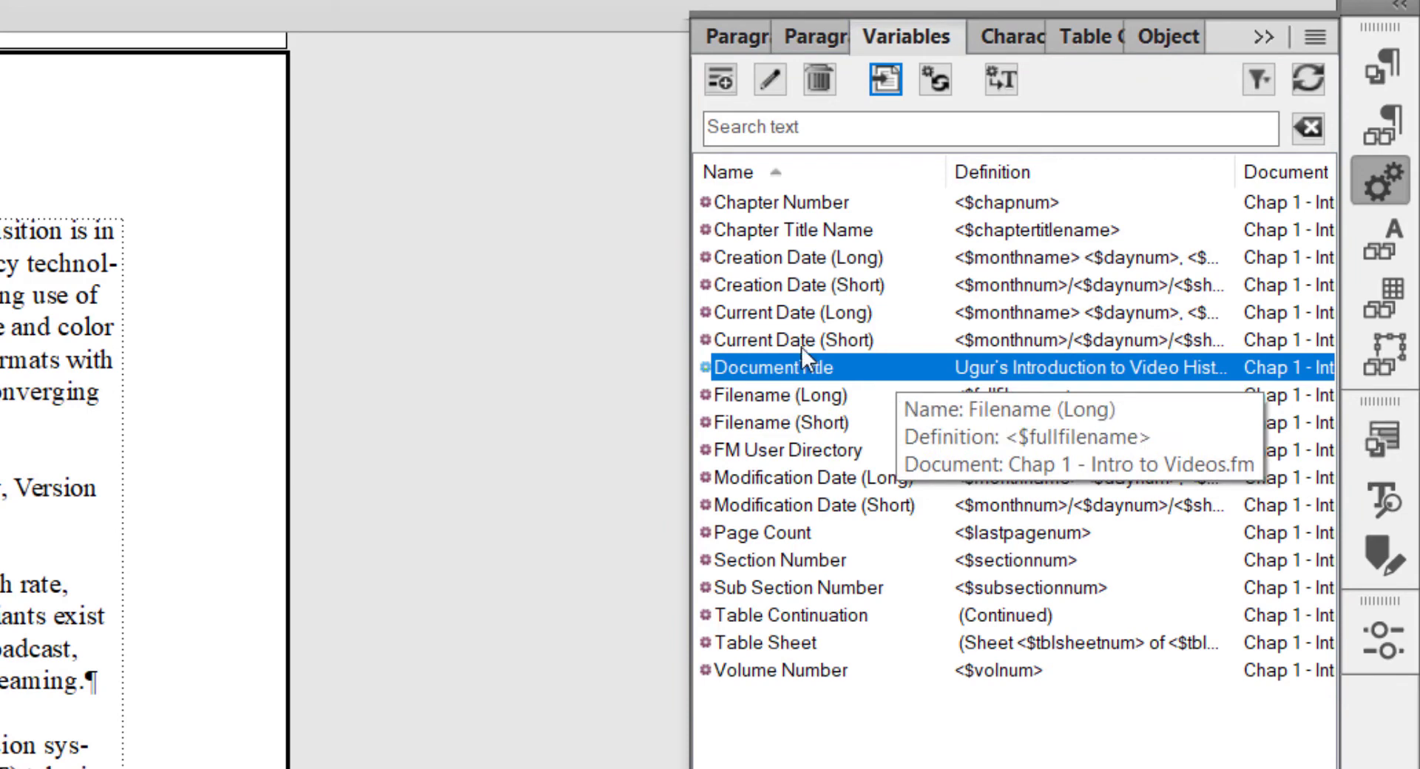
pyautogui.click(772, 81)
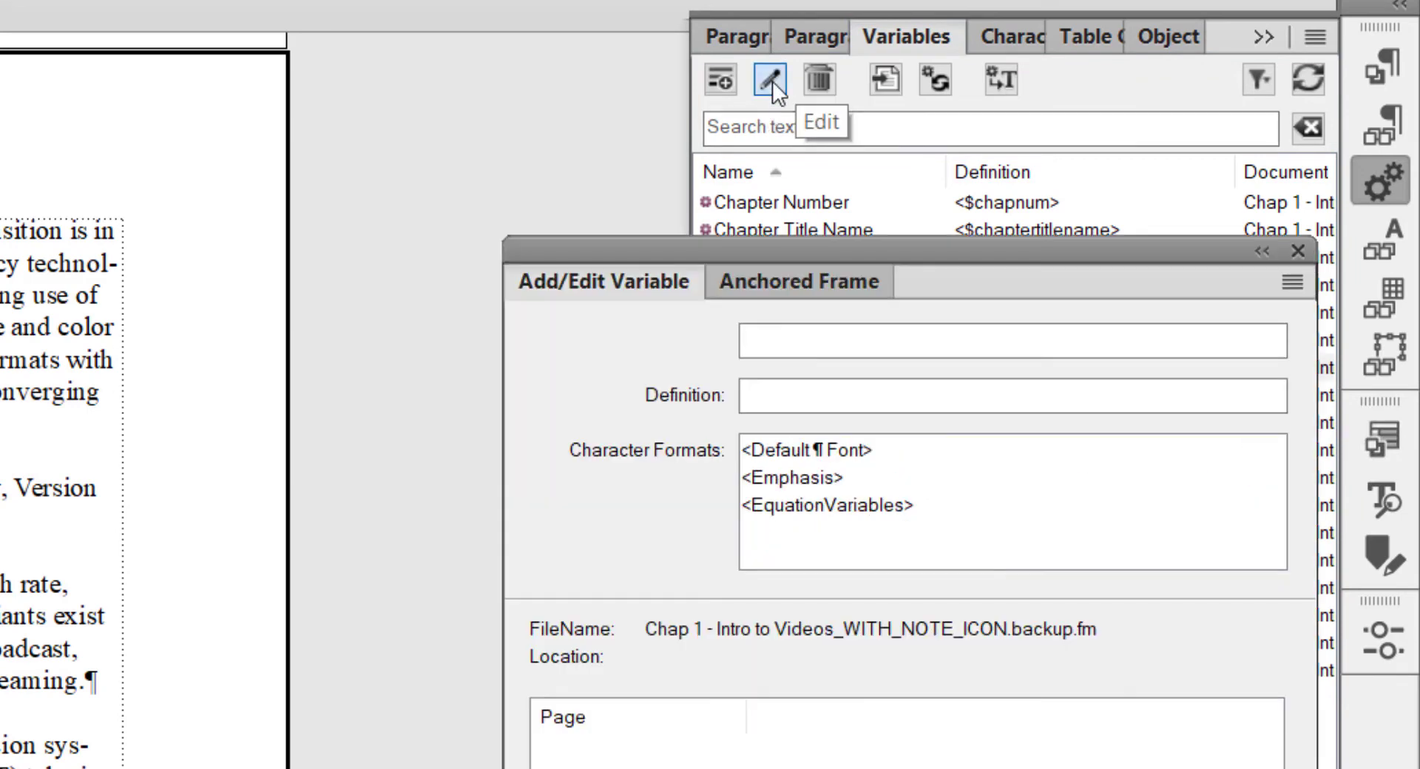
pyautogui.moveTo(917, 401); pyautogui.dragTo(688, 407)
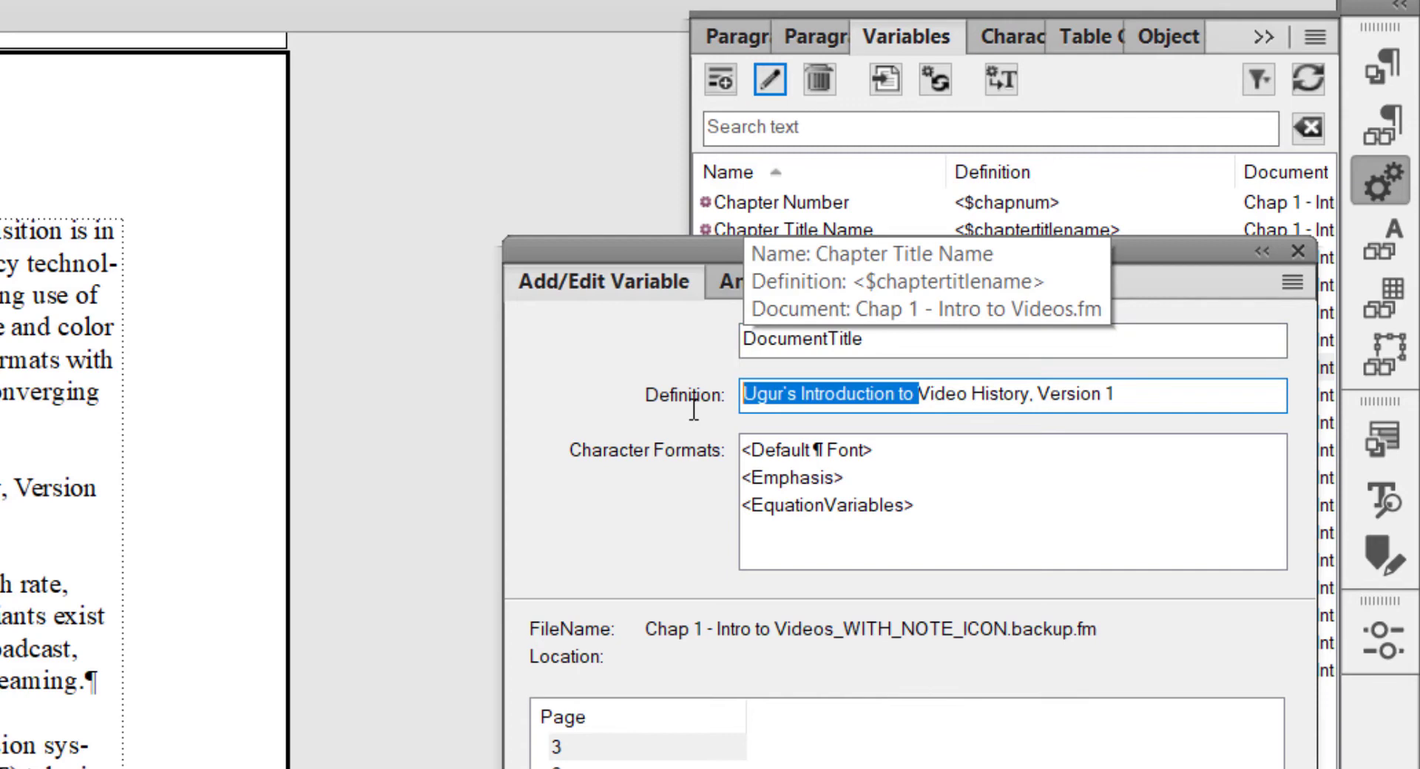
pyautogui.press('BackSpace')
pyautogui.click(854, 399)
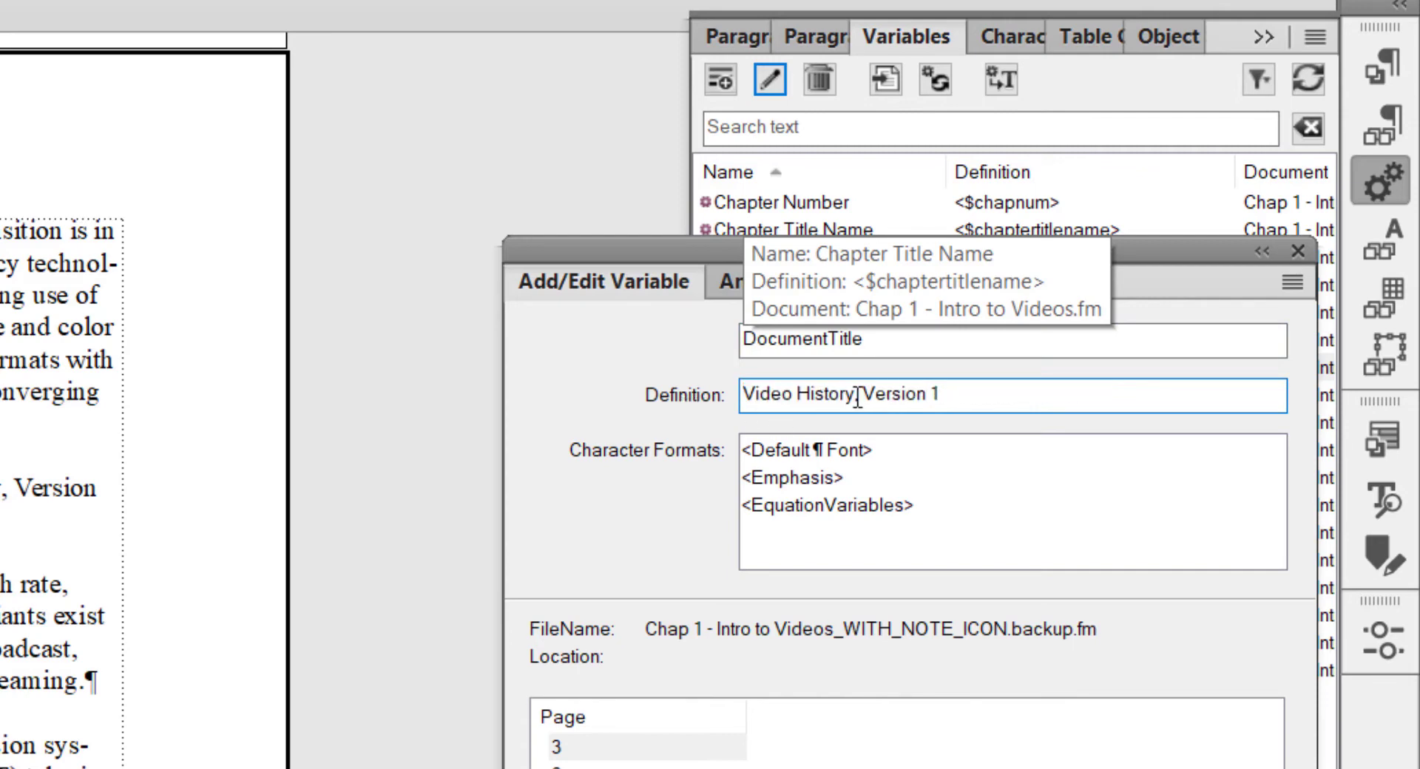
pyautogui.write('Volume')
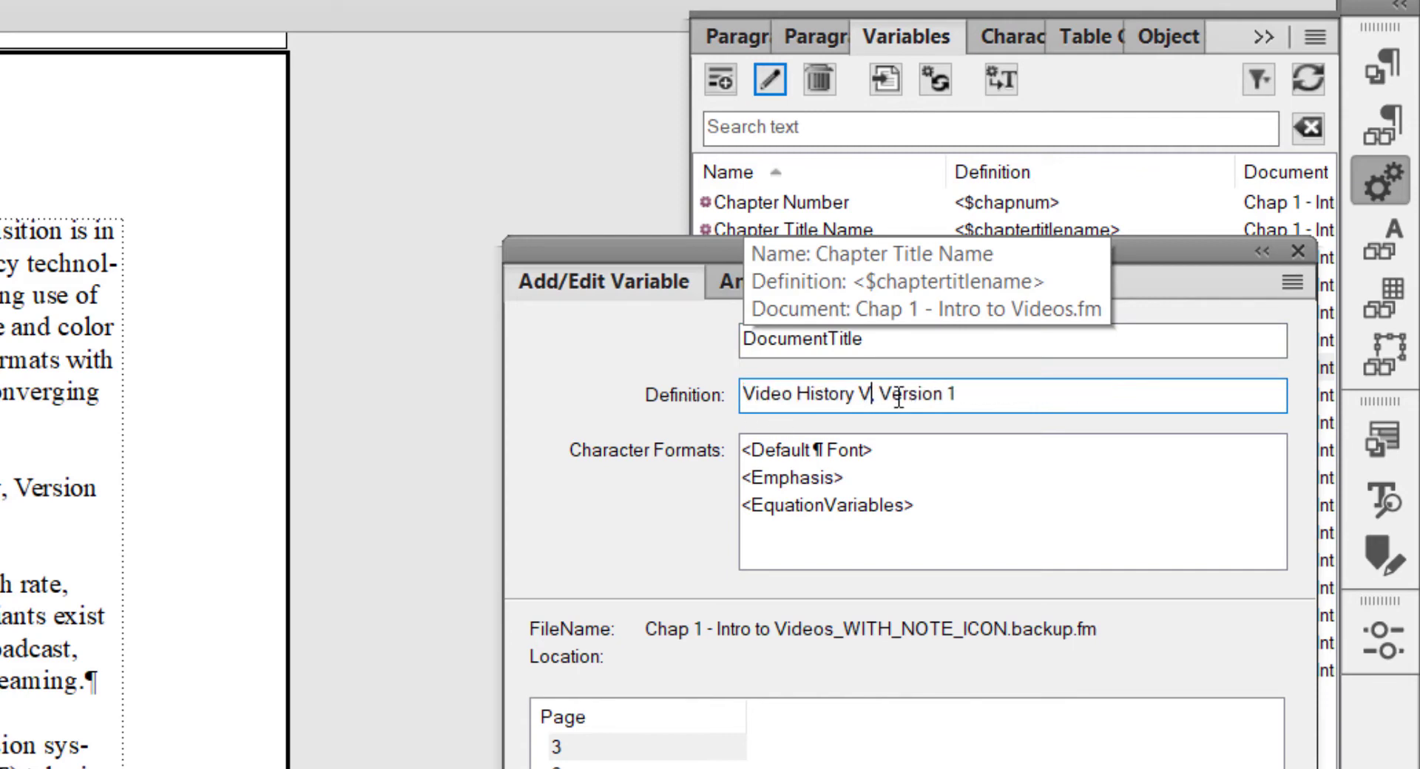
pyautogui.write(' 1')
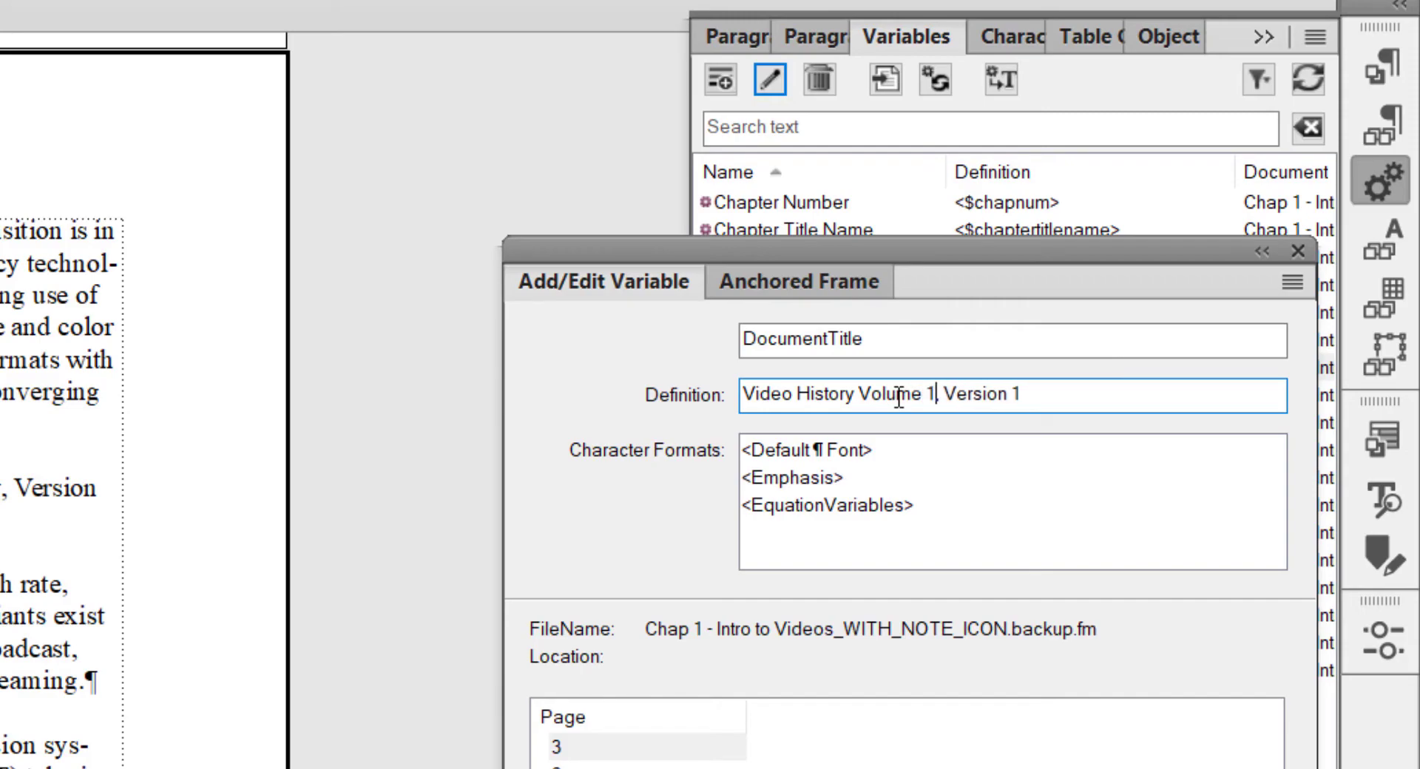
pyautogui.press('Return')
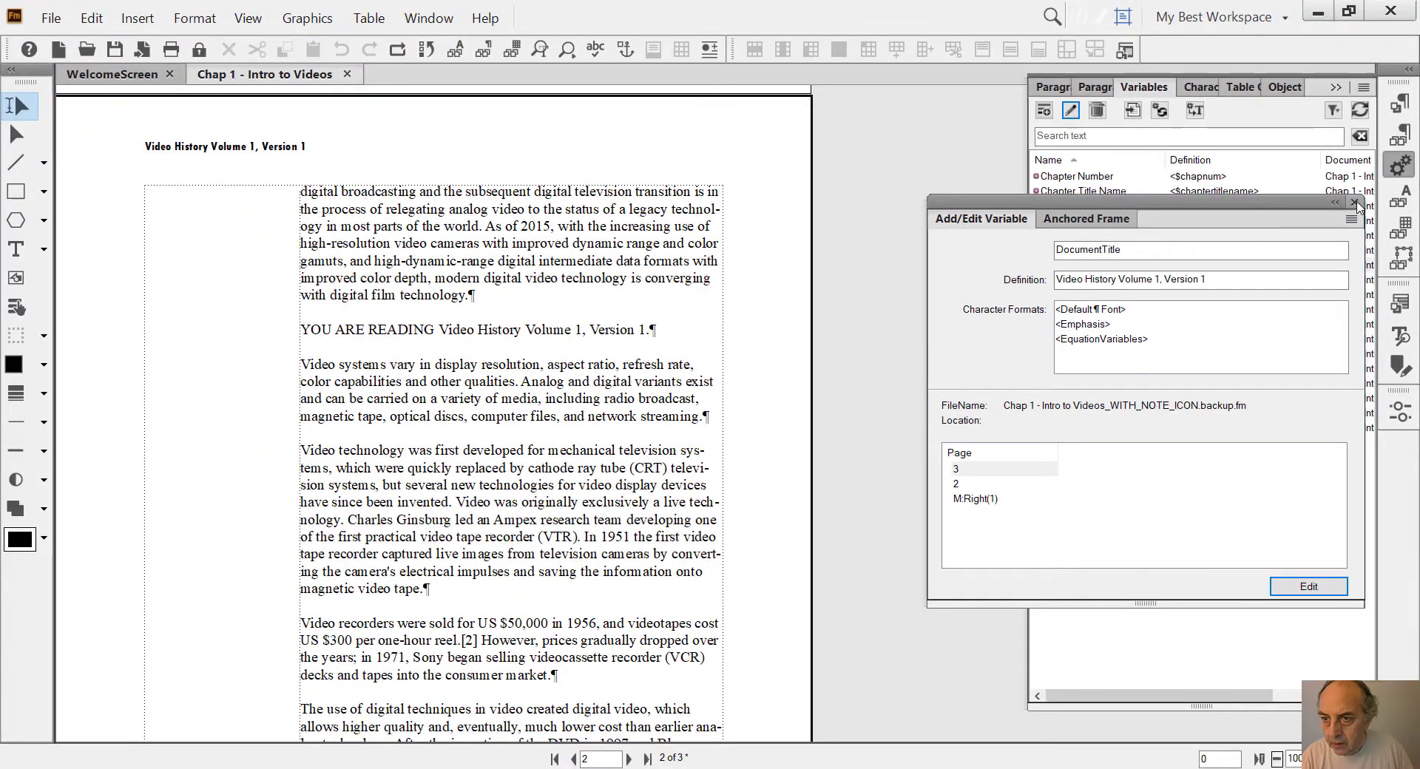
pyautogui.click(1354, 203)
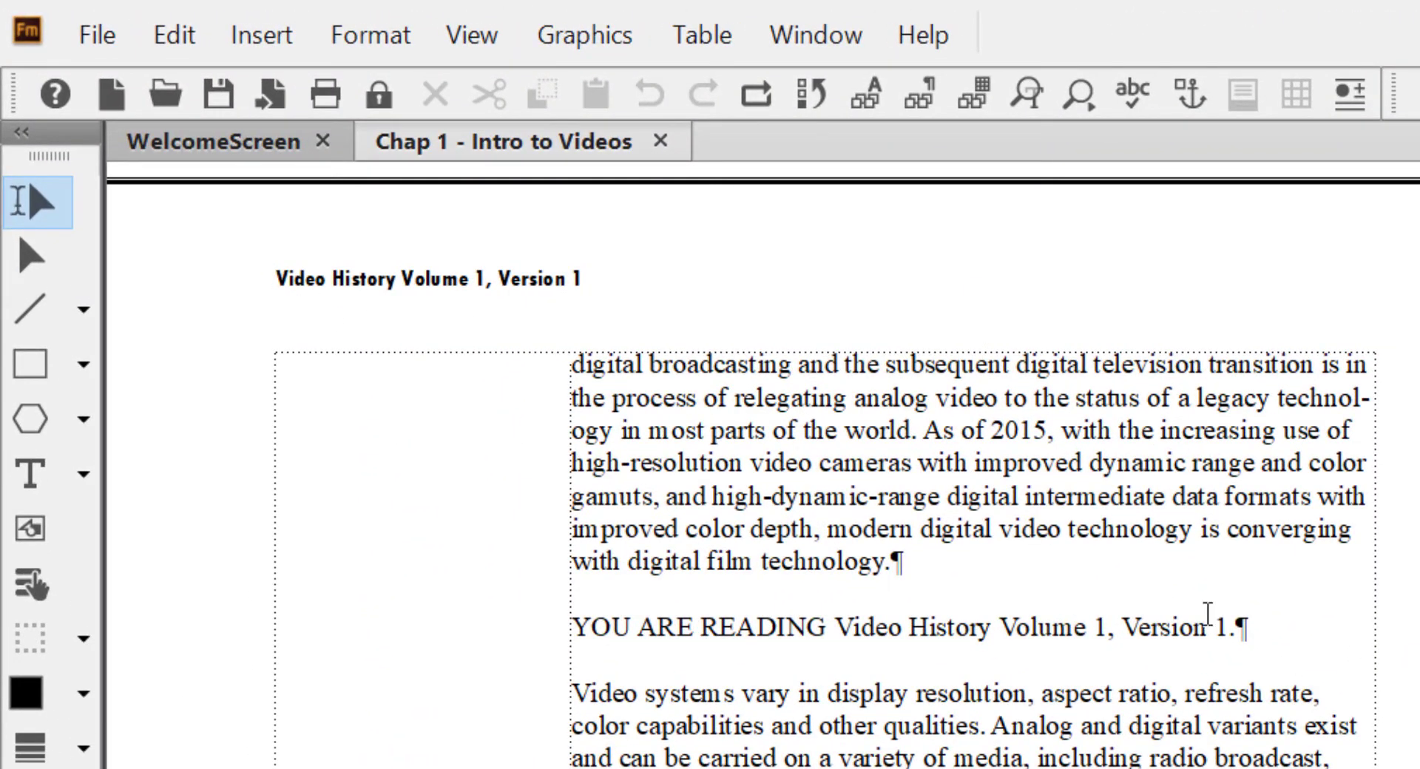
# - Examine the DocumentTitle text in the "YOU ARE READING" lines on pages 2 and 3 and in the headers back to page 1
pyautogui.moveTo(1233, 628); pyautogui.dragTo(871, 637)
pyautogui.scroll(-6, 871, 637)
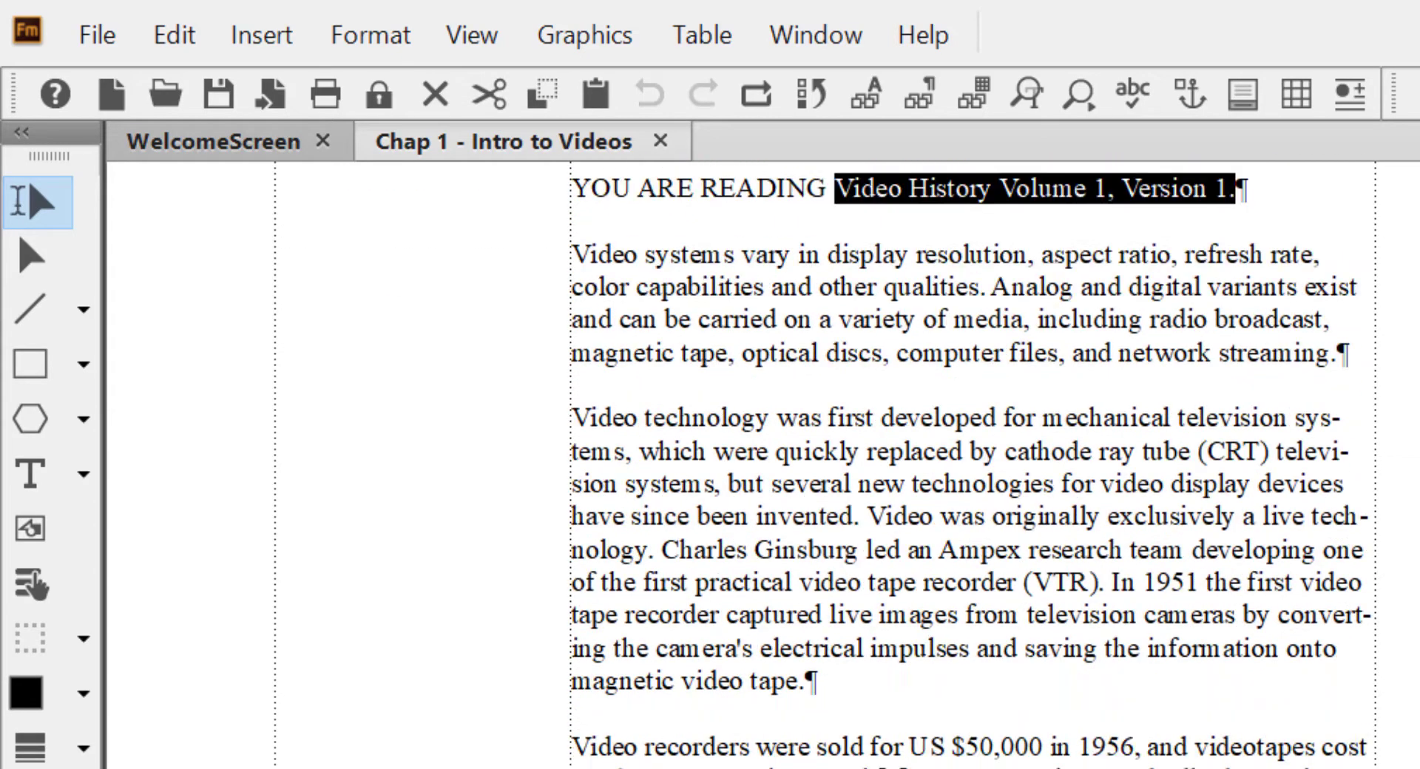
pyautogui.scroll(-15, 971, 466)
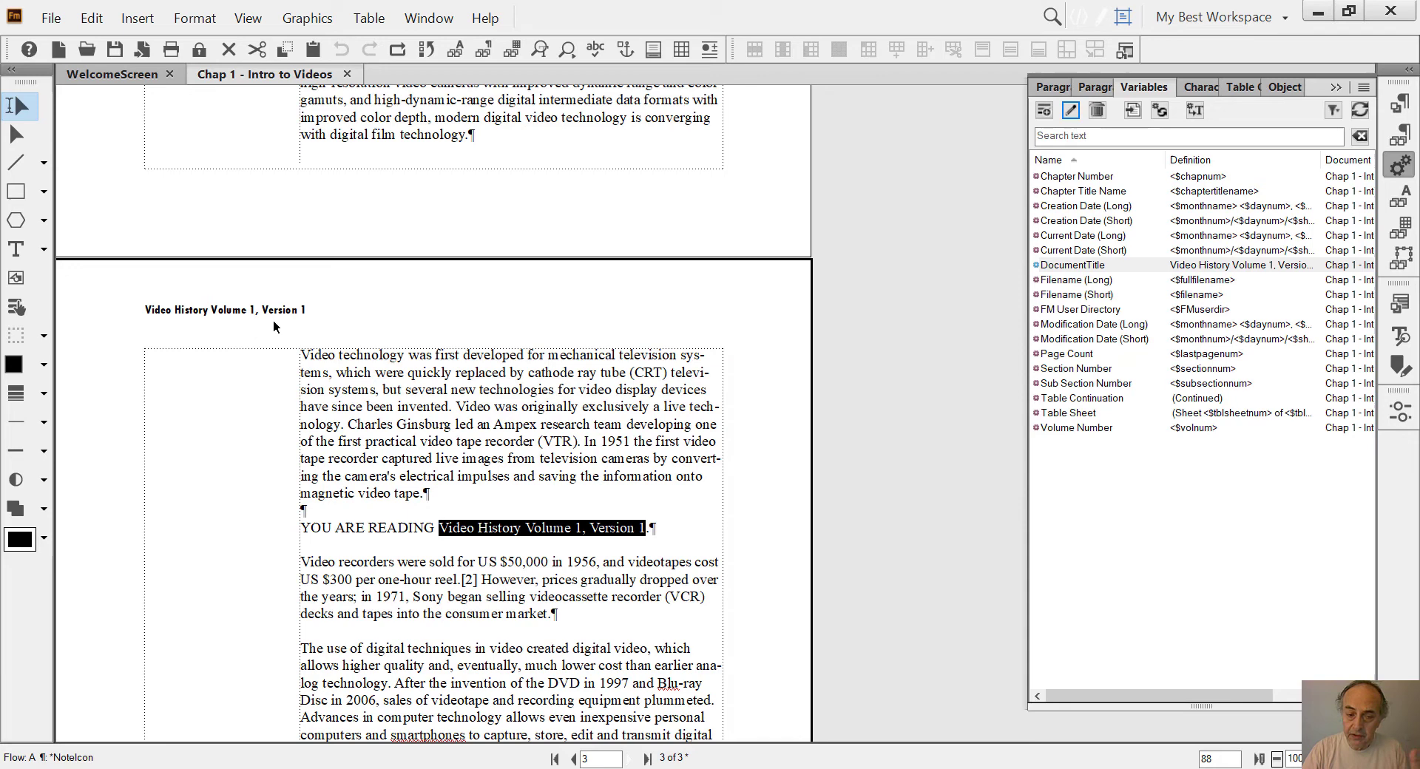
pyautogui.click(569, 559)
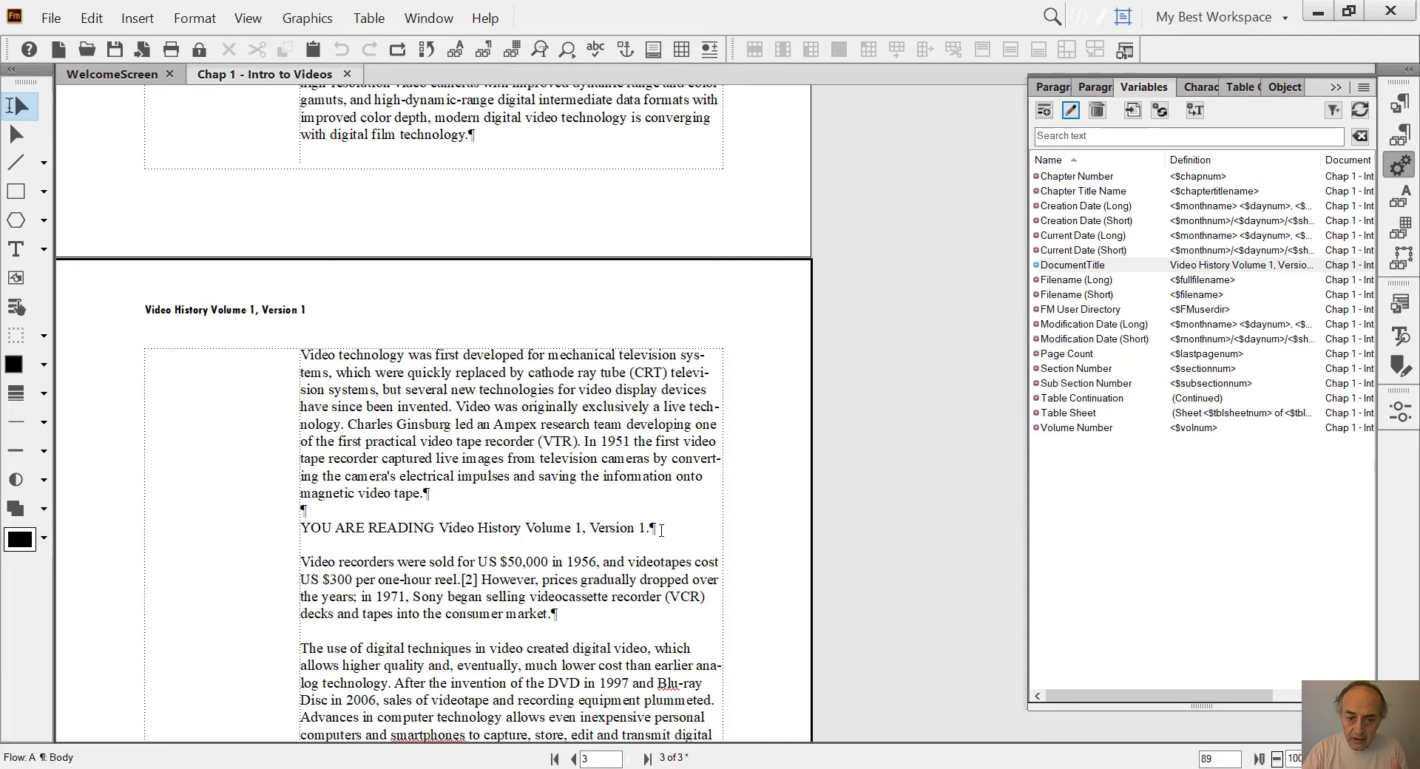
pyautogui.moveTo(649, 527); pyautogui.dragTo(410, 512)
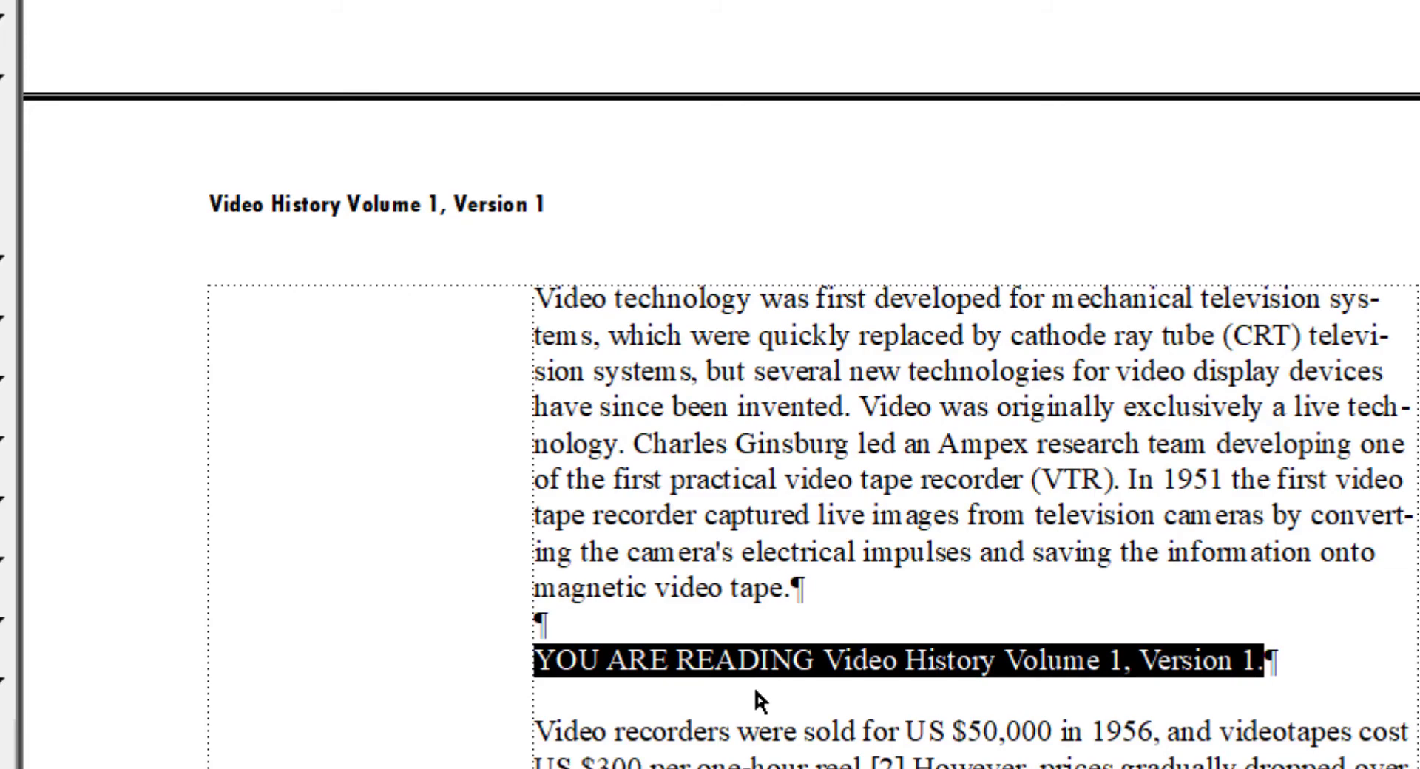
pyautogui.scroll(10, 765, 686)
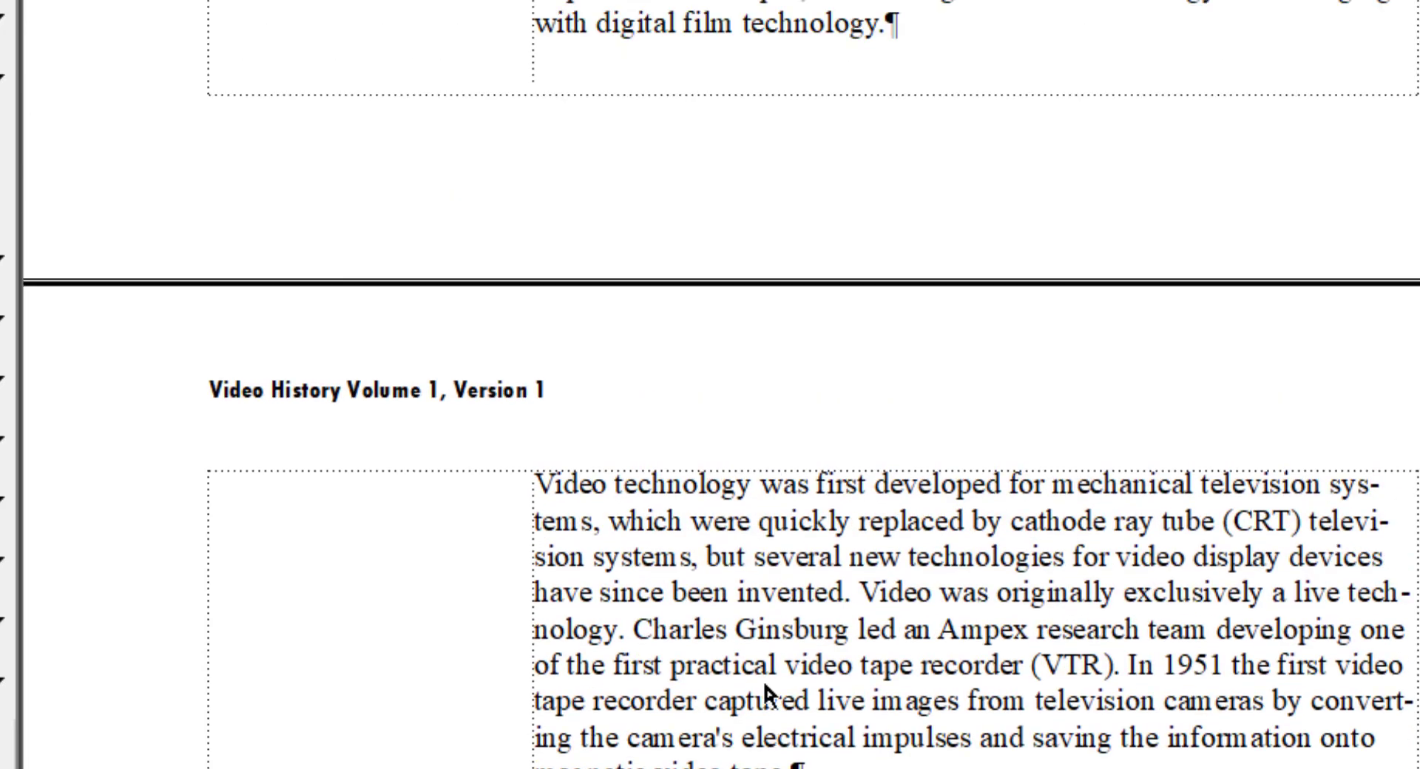
pyautogui.scroll(8, 782, 672)
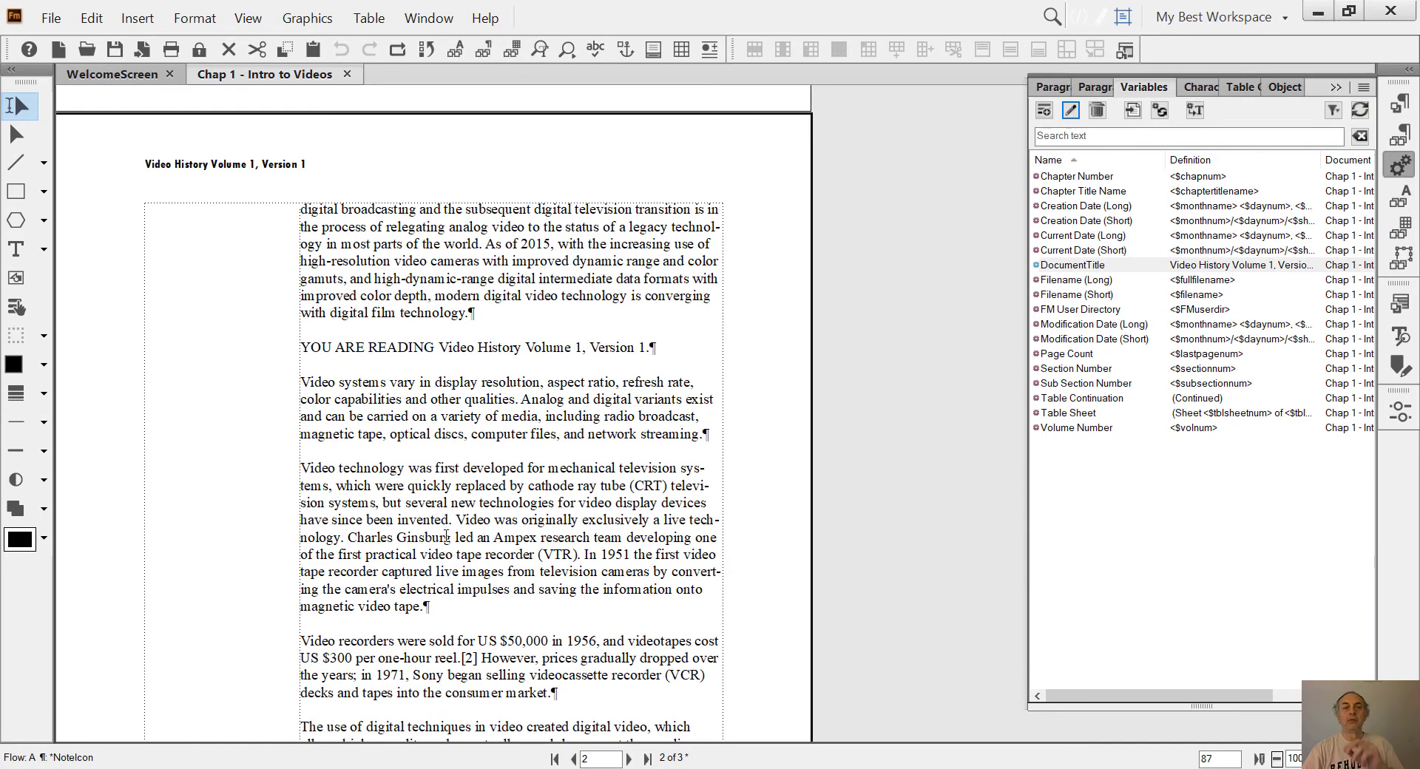
pyautogui.scroll(8, 447, 537)
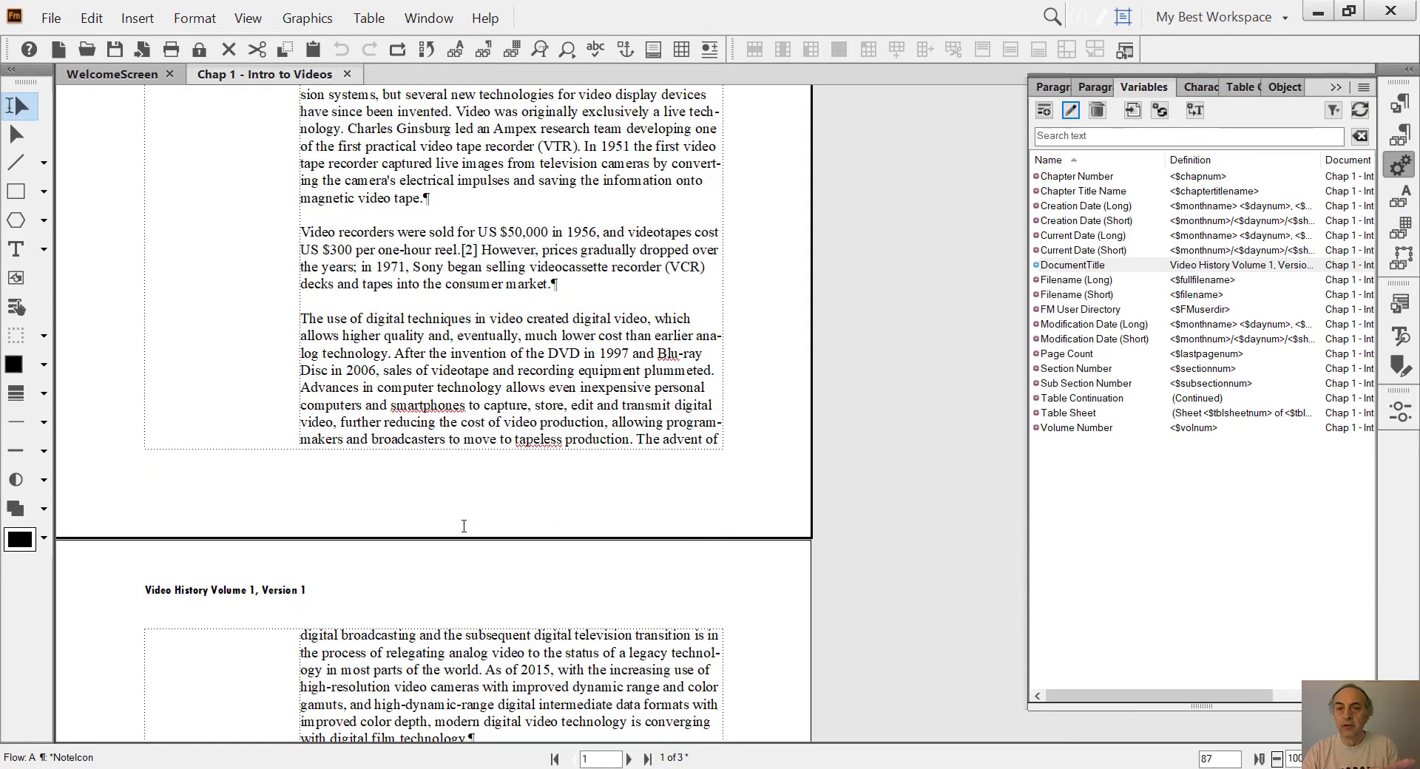
pyautogui.scroll(3, 464, 526)
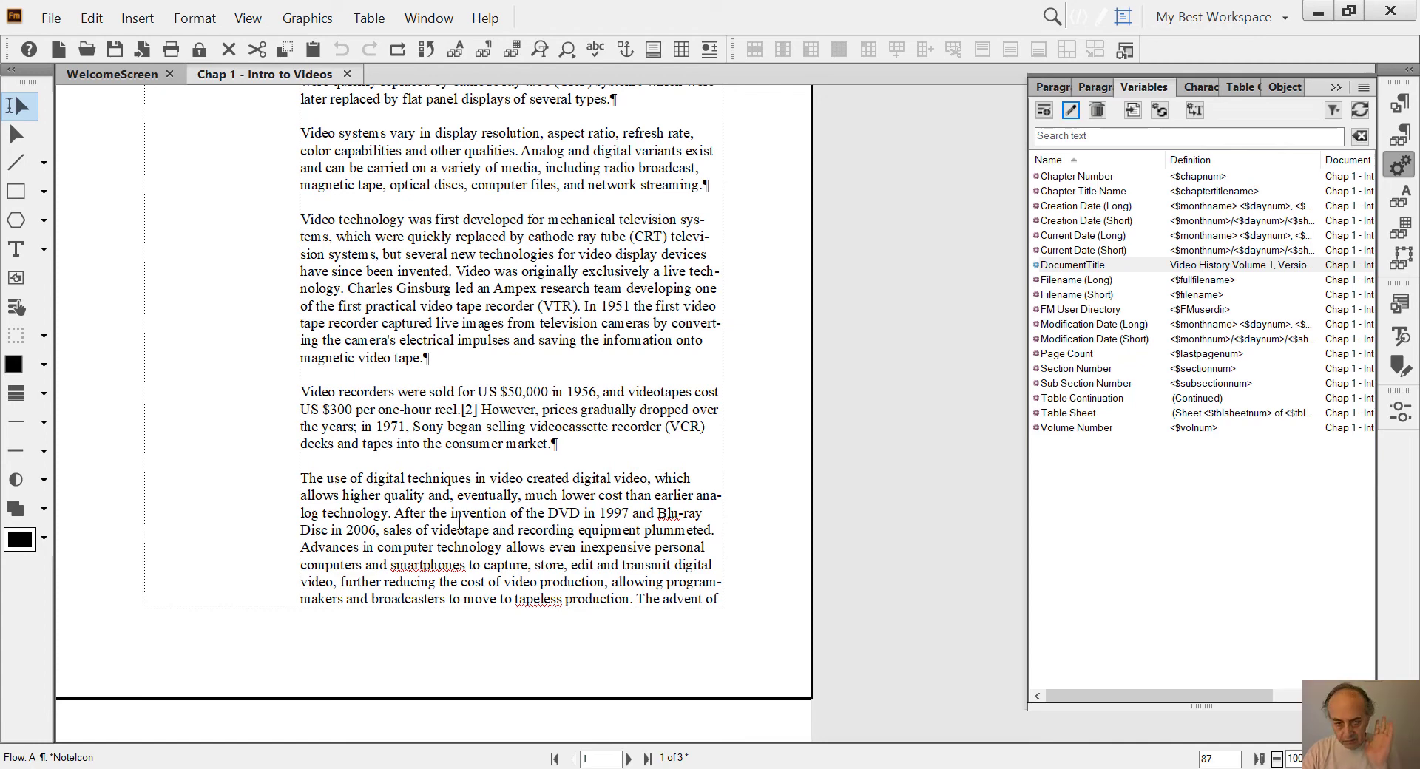
pyautogui.scroll(6, 450, 526)
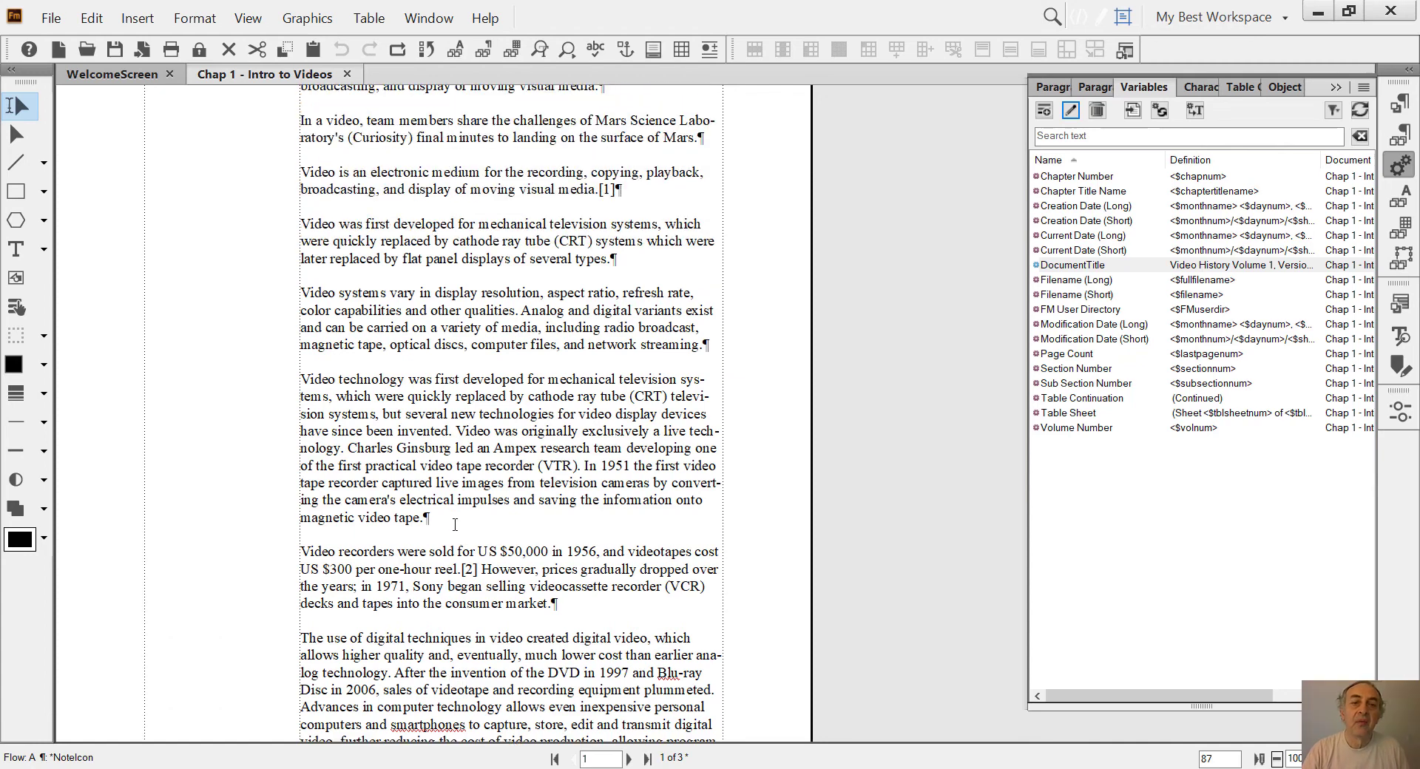
pyautogui.scroll(1, 447, 527)
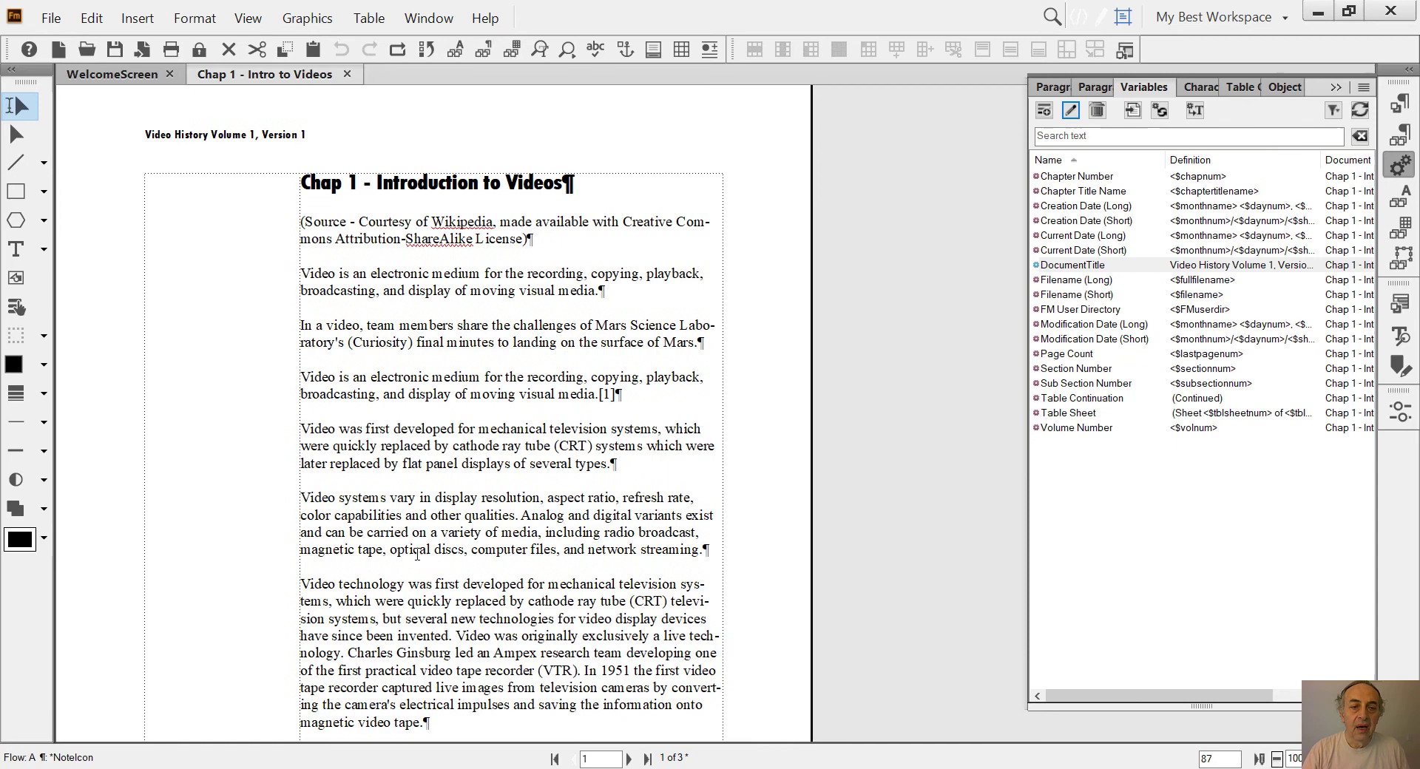
pyautogui.click(572, 247)
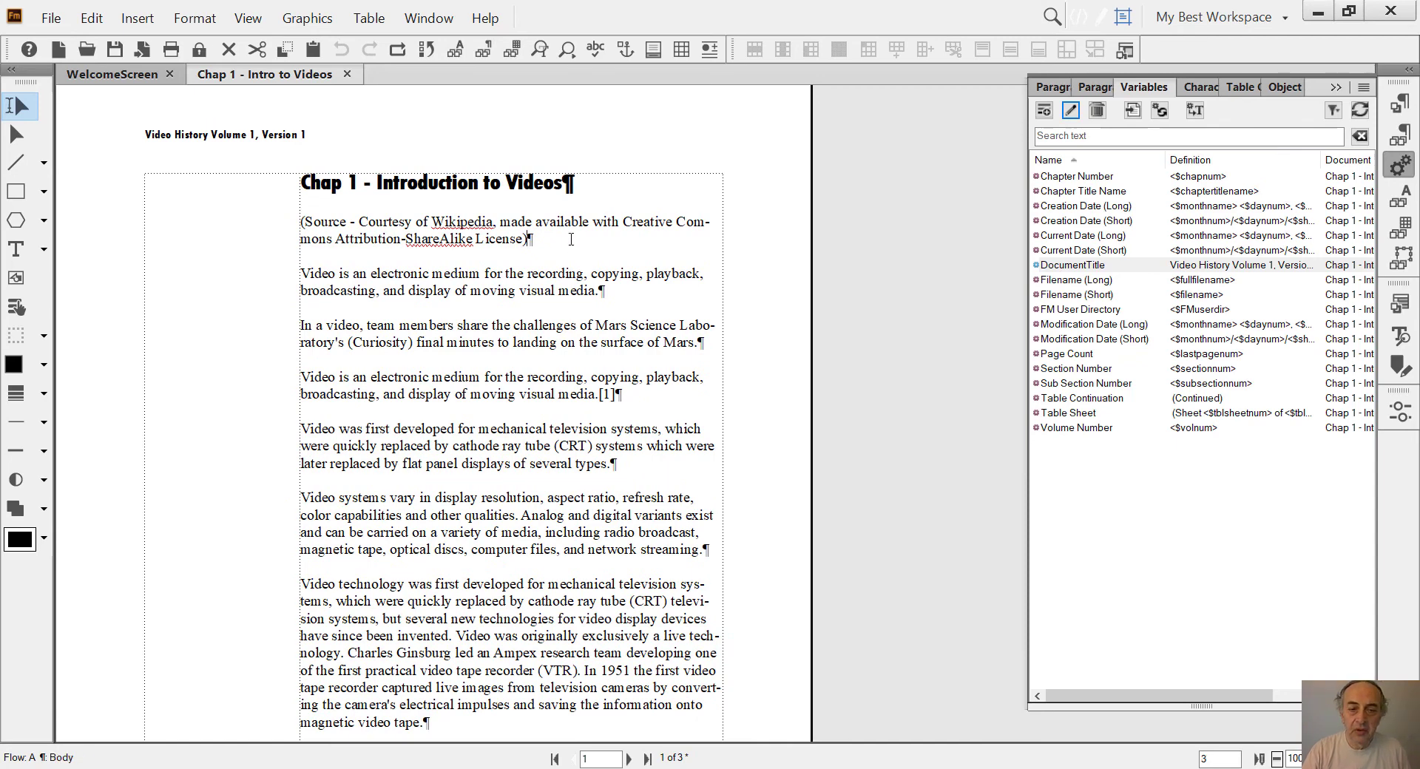